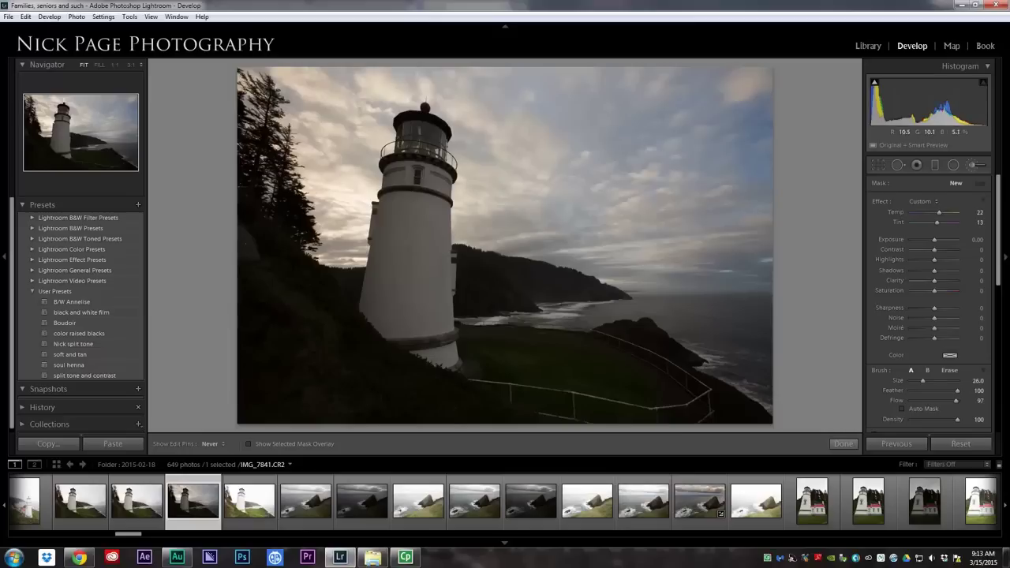
click(977, 165)
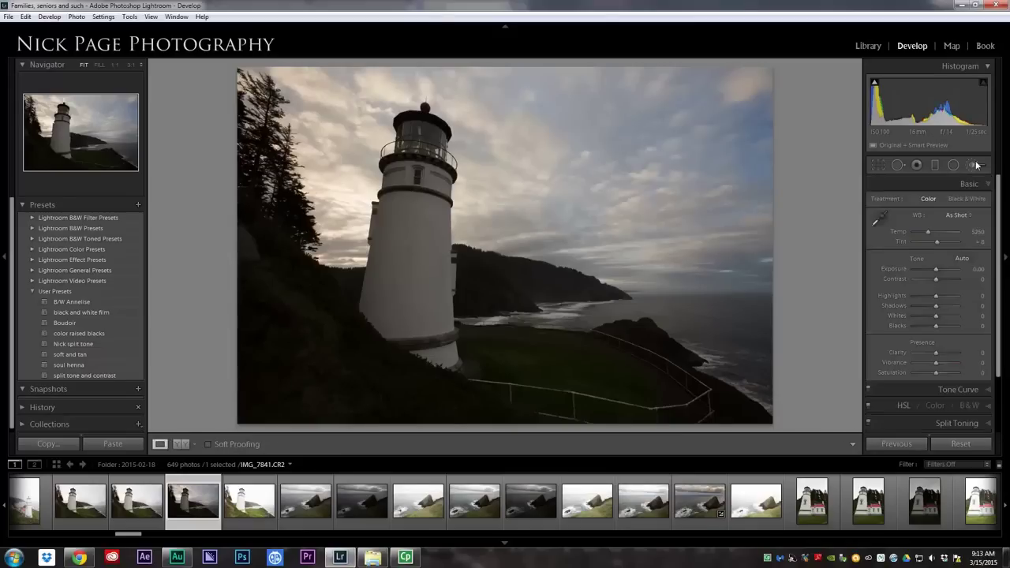
click(977, 165)
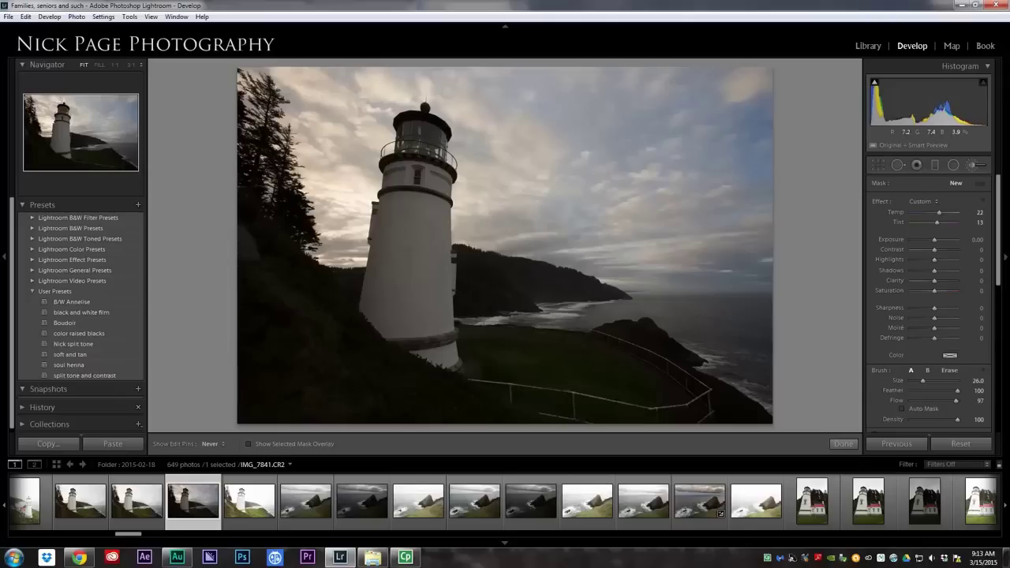
key(bracketleft)
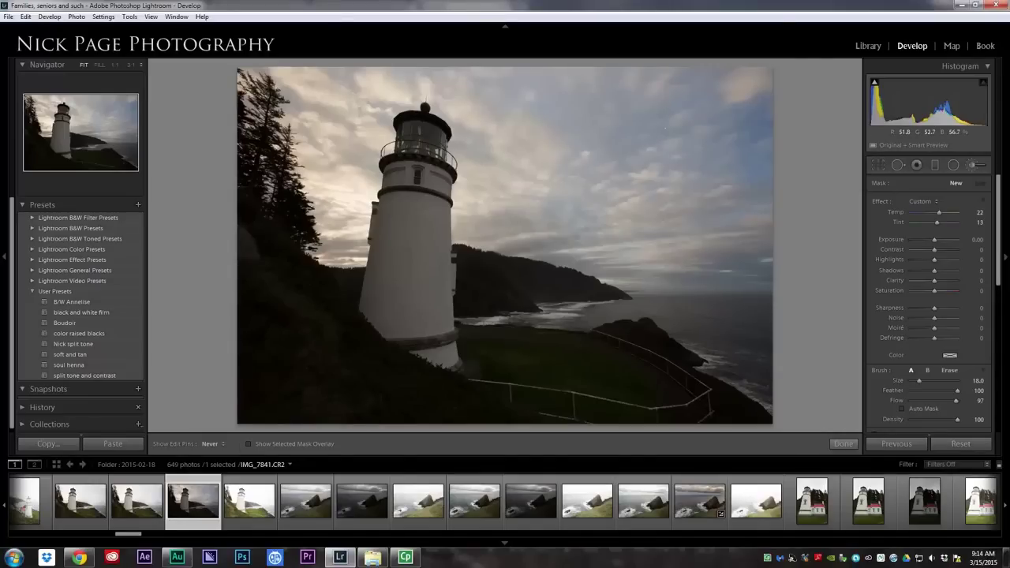
Set the photo's white balance to the Daylight preset.
click(978, 164)
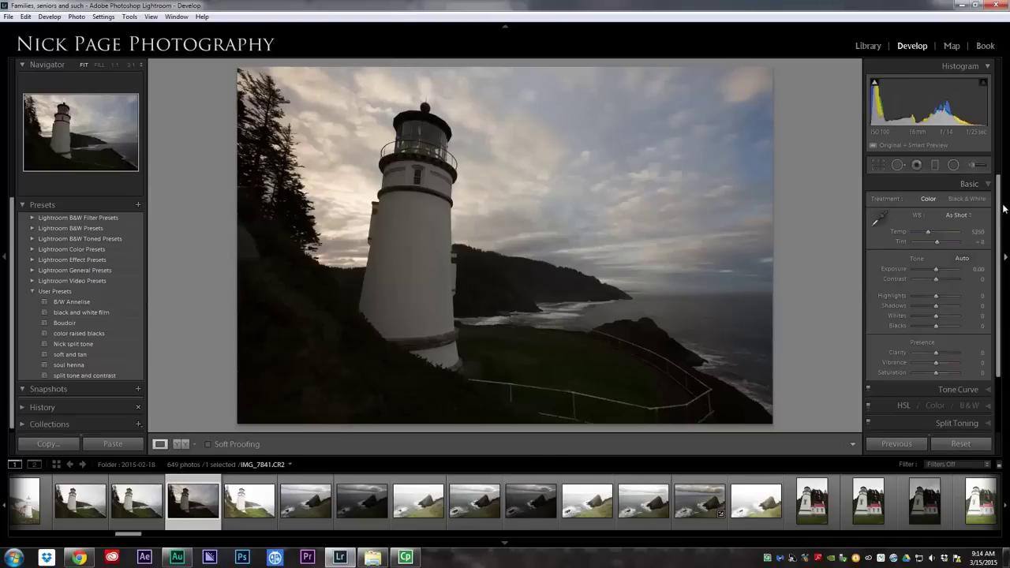
click(960, 216)
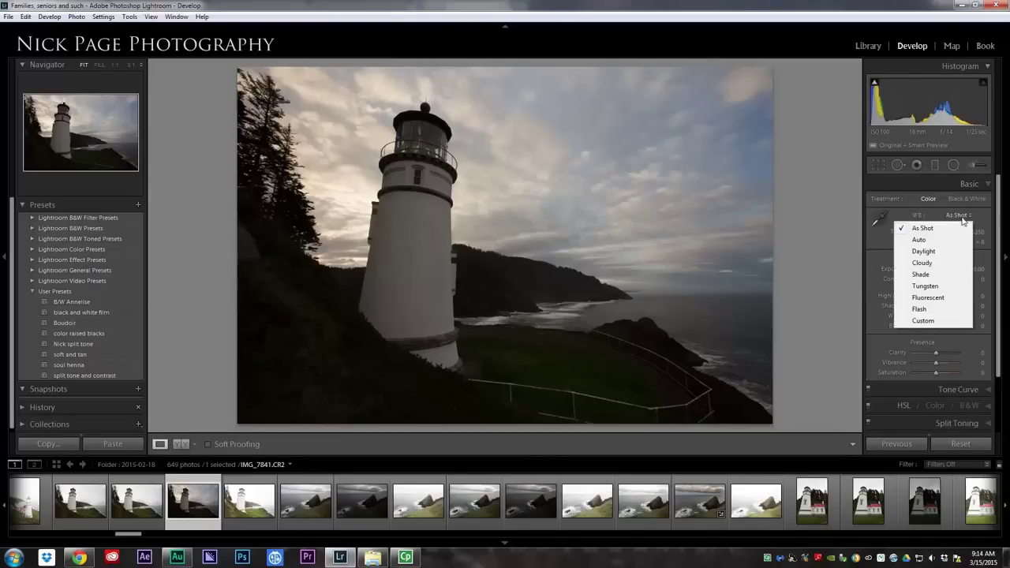
click(923, 251)
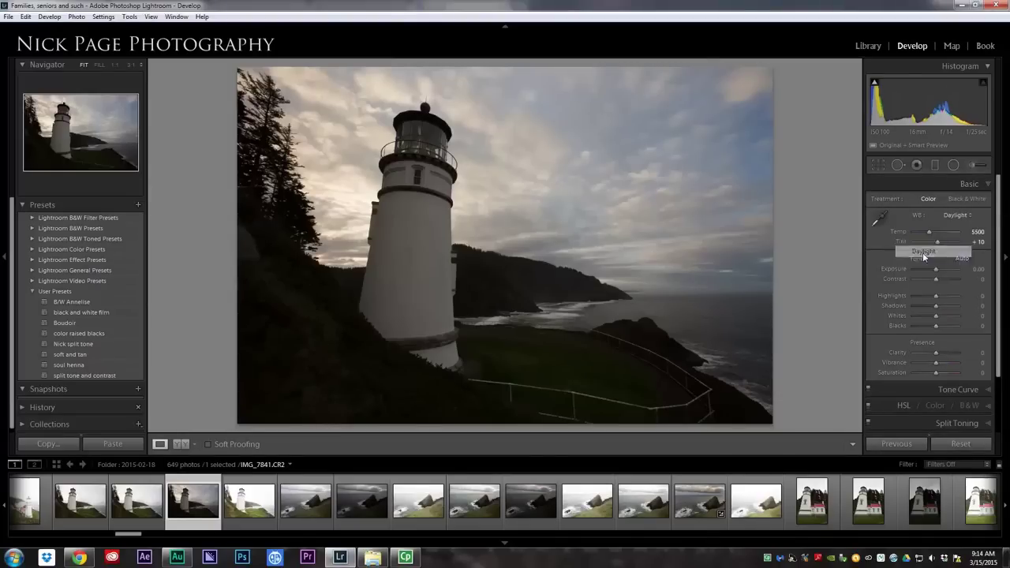
Heal the dust spots in the sky and on the lighthouse tower with Spot Removal, then close the tool.
click(898, 165)
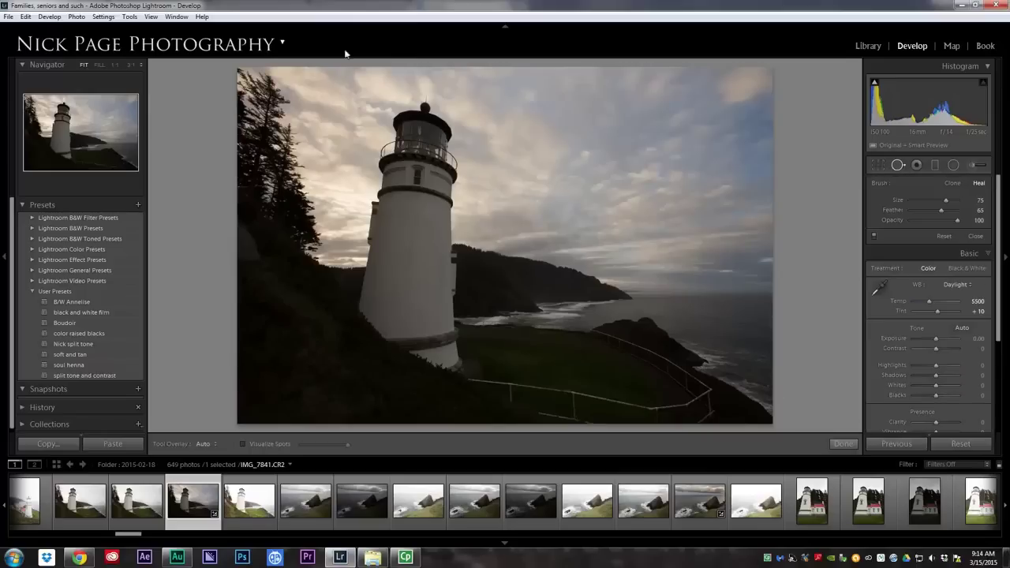
click(322, 95)
click(631, 73)
click(390, 215)
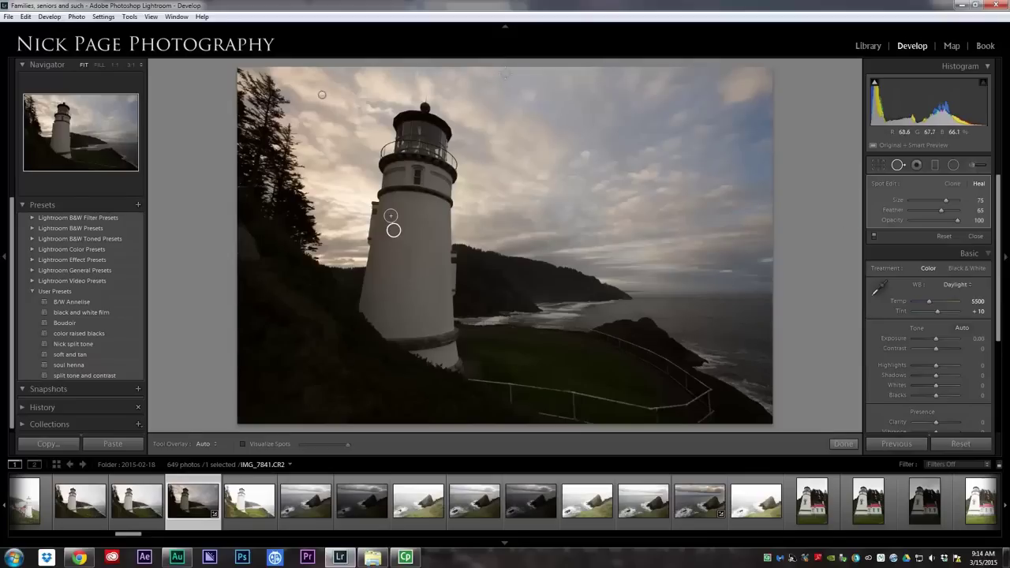
click(899, 165)
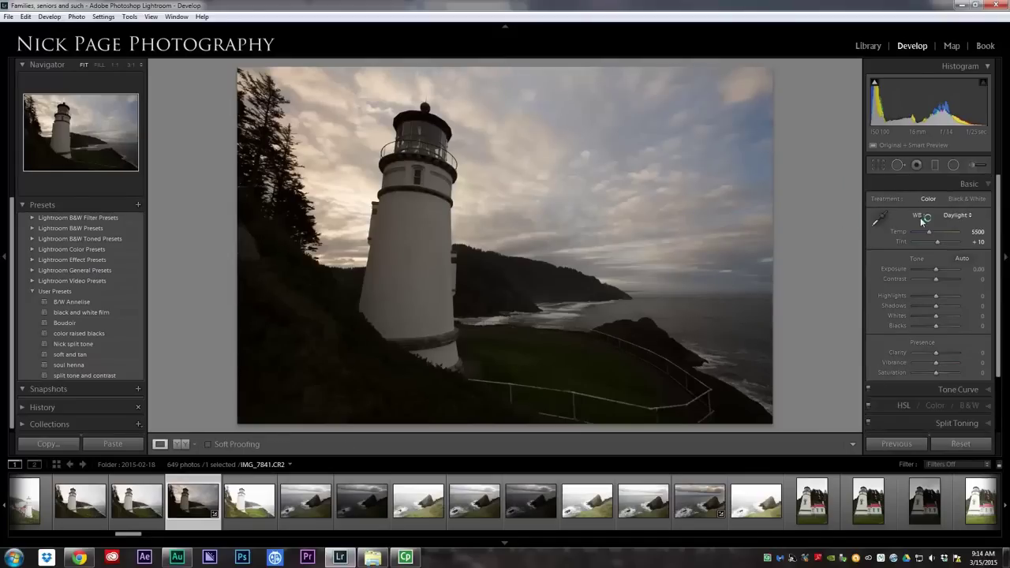
Brush an adjustment with Shadows 75 over the dark lawn and hillside, resetting its Temp and Tint to 0.
click(974, 166)
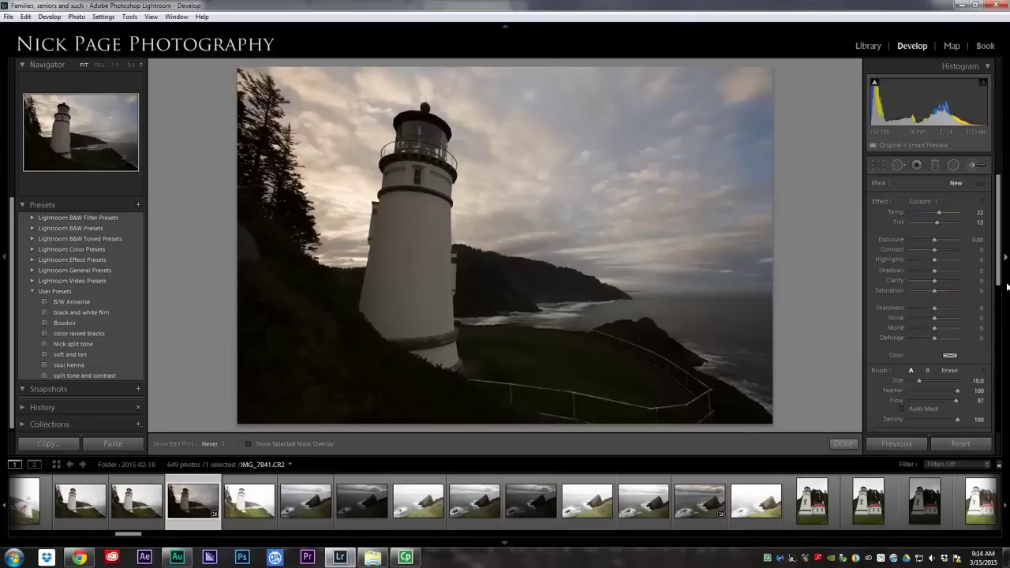
drag(936, 274, 953, 270)
key(bracketright)
mouse_move(607, 337)
mouse_down()
mouse_move(489, 363)
mouse_move(345, 341)
mouse_move(298, 359)
mouse_move(336, 405)
mouse_up()
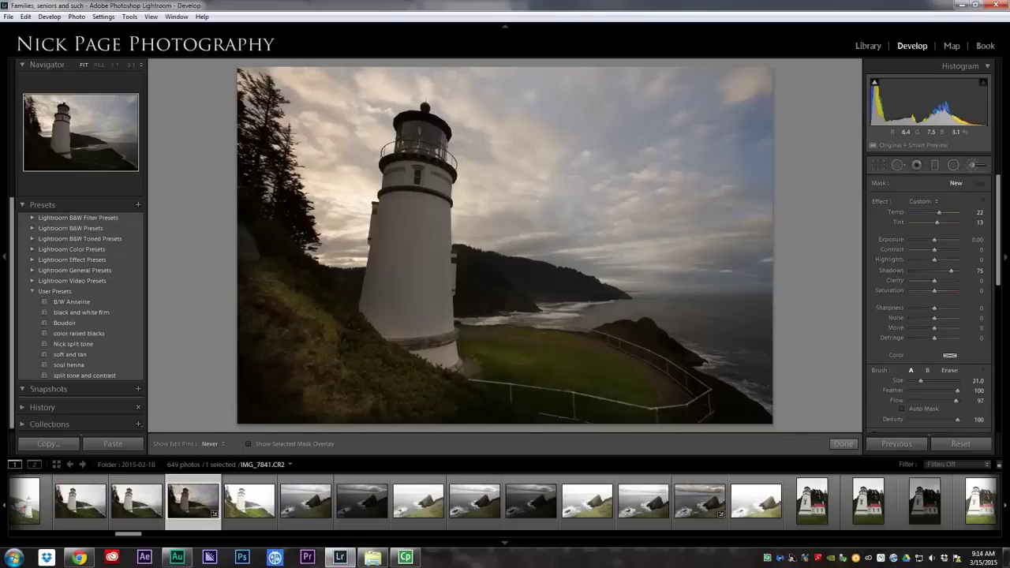
double_click(940, 214)
double_click(939, 222)
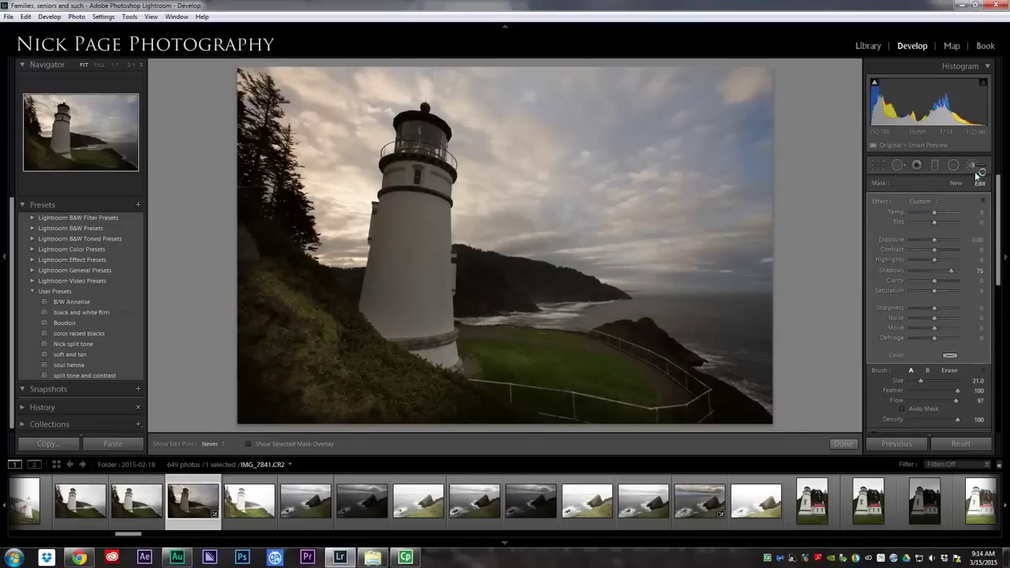
Reset the brush effect, set Shadows to 66, and extend the mask over the fence area, distant headland and hillside.
double_click(882, 203)
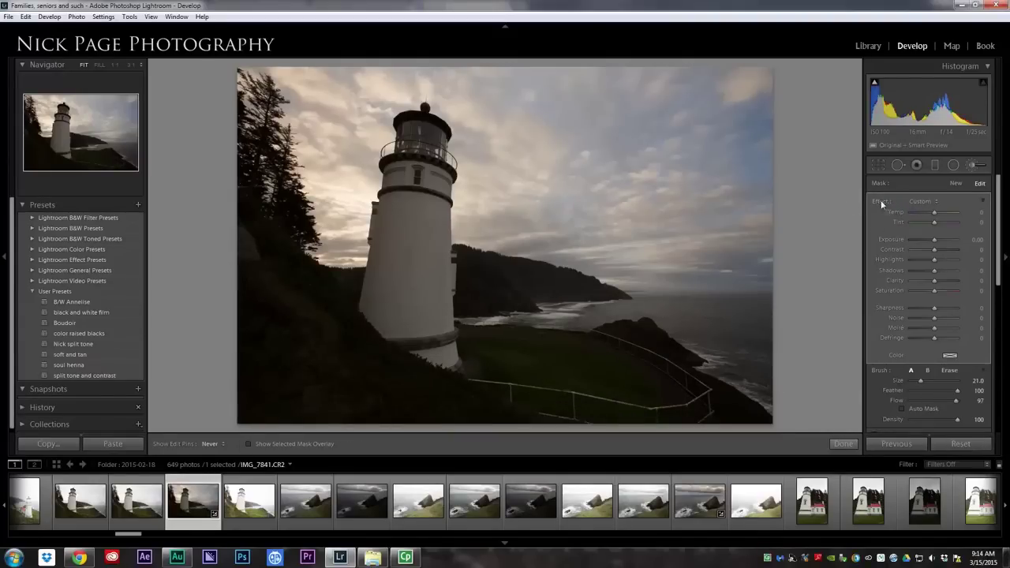
scroll(300, 371, up, 2)
drag(935, 270, 951, 270)
key(bracketleft)
key(bracketleft)
mouse_move(710, 410)
mouse_down()
mouse_move(552, 371)
mouse_move(489, 265)
mouse_up()
mouse_move(574, 309)
mouse_down()
mouse_move(498, 401)
mouse_move(268, 225)
mouse_move(270, 126)
mouse_move(355, 297)
mouse_up()
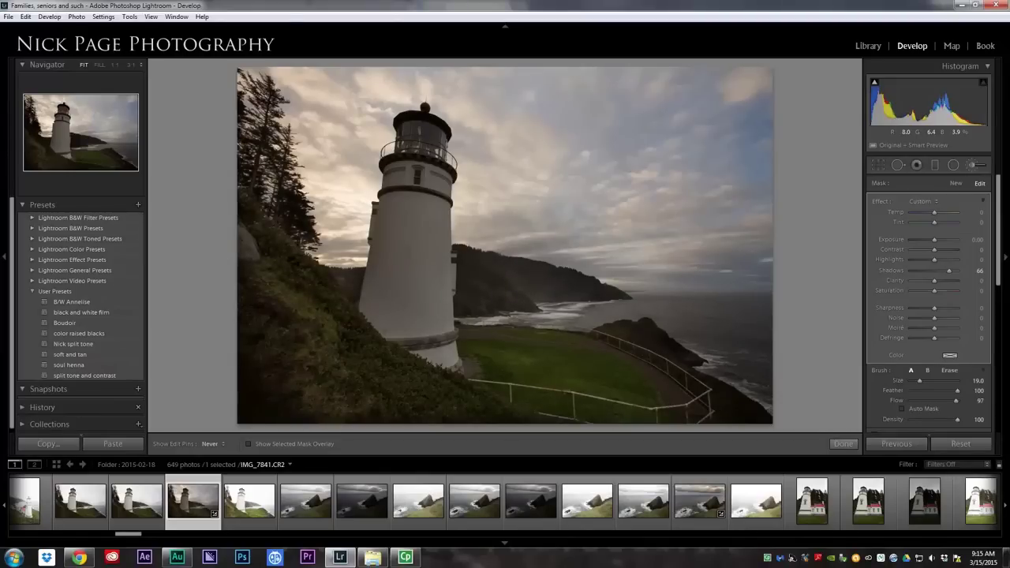
drag(312, 411, 252, 403)
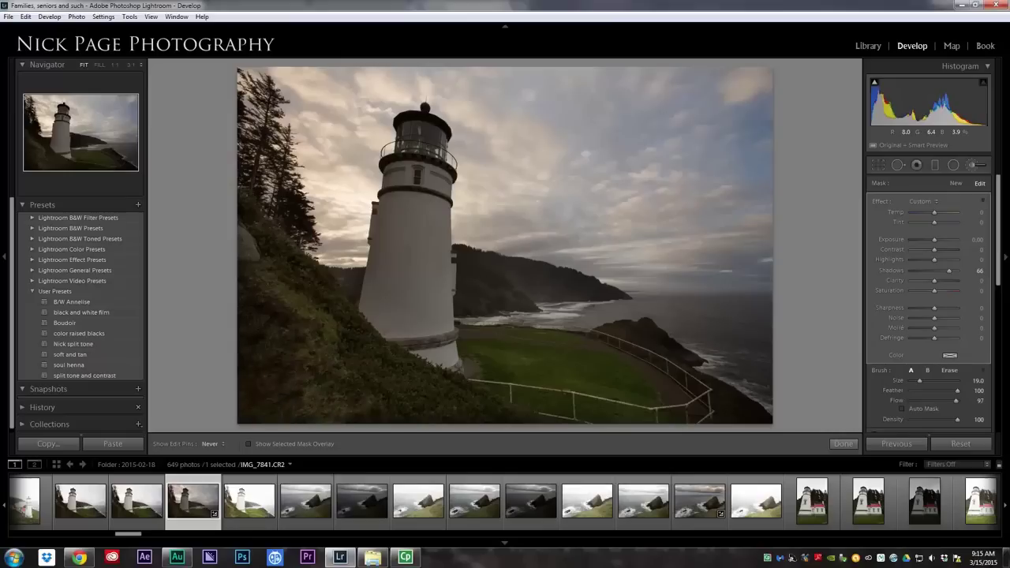
Create a new brush mask with Clarity 22 and Sharpness 75 and paint it over the lawn, hillside and lighthouse.
click(956, 183)
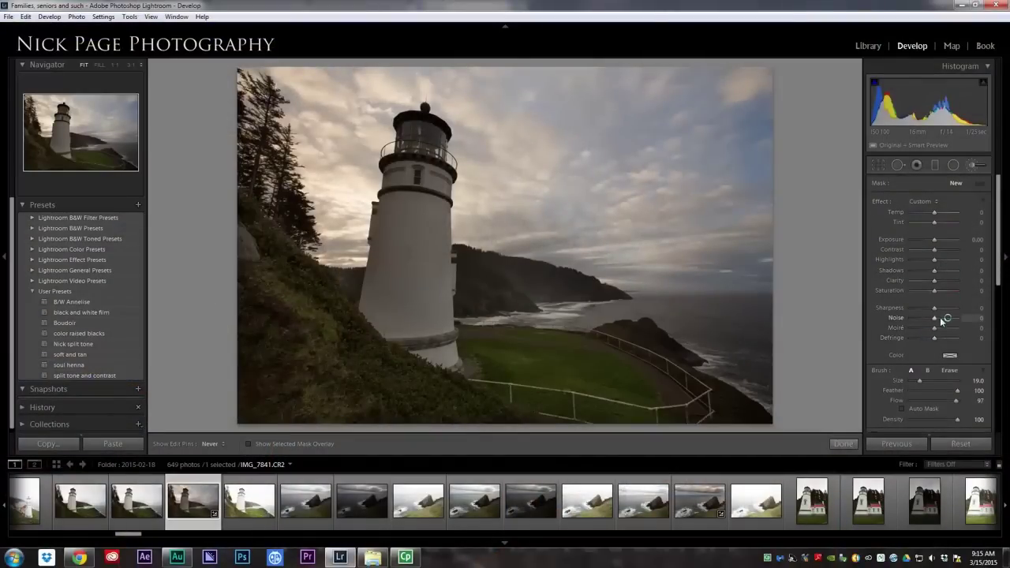
drag(938, 310, 945, 285)
drag(592, 342, 549, 385)
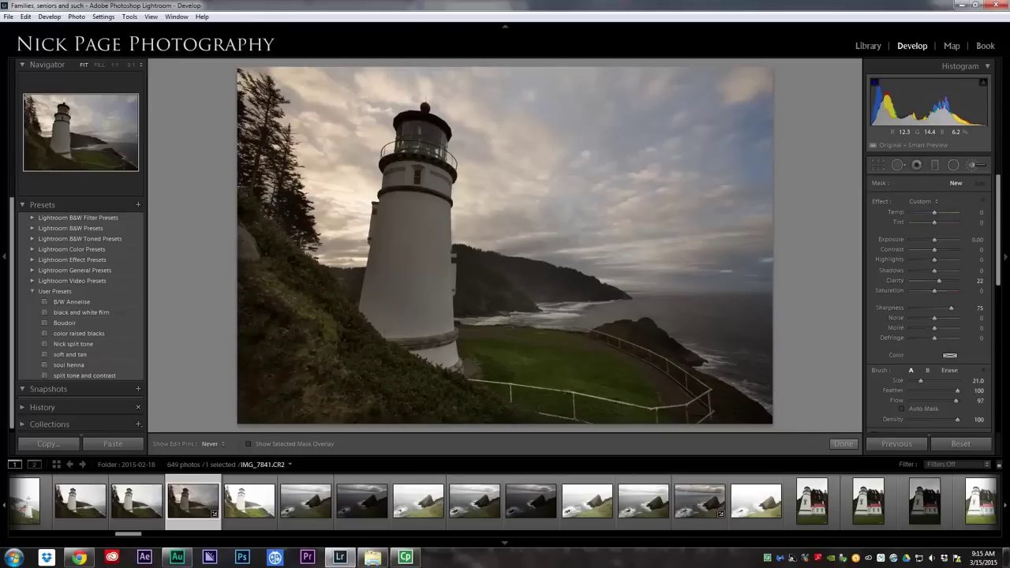
scroll(549, 371, down, 1)
drag(549, 371, 537, 359)
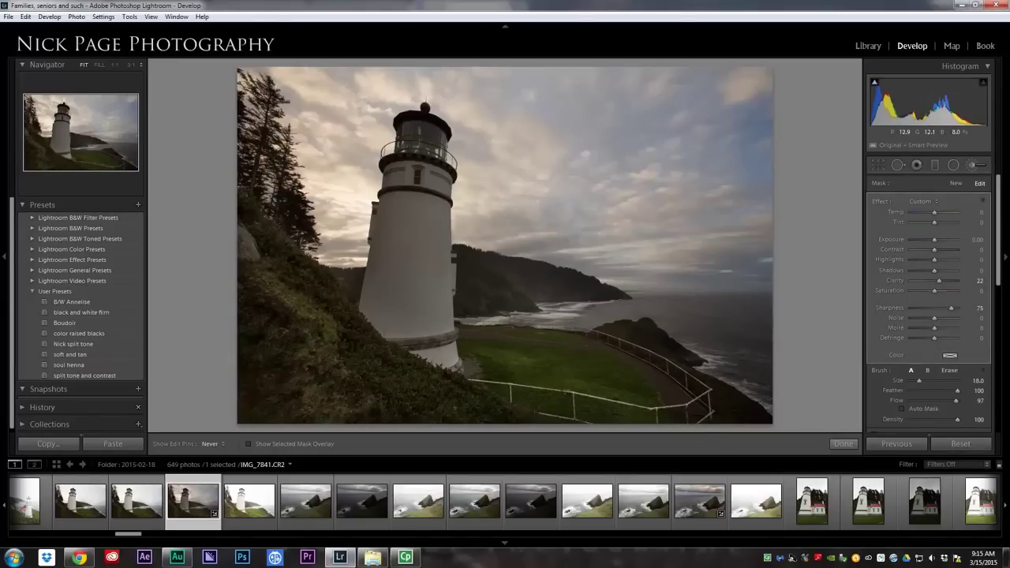
key(bracketleft)
key(bracketright)
key(bracketleft)
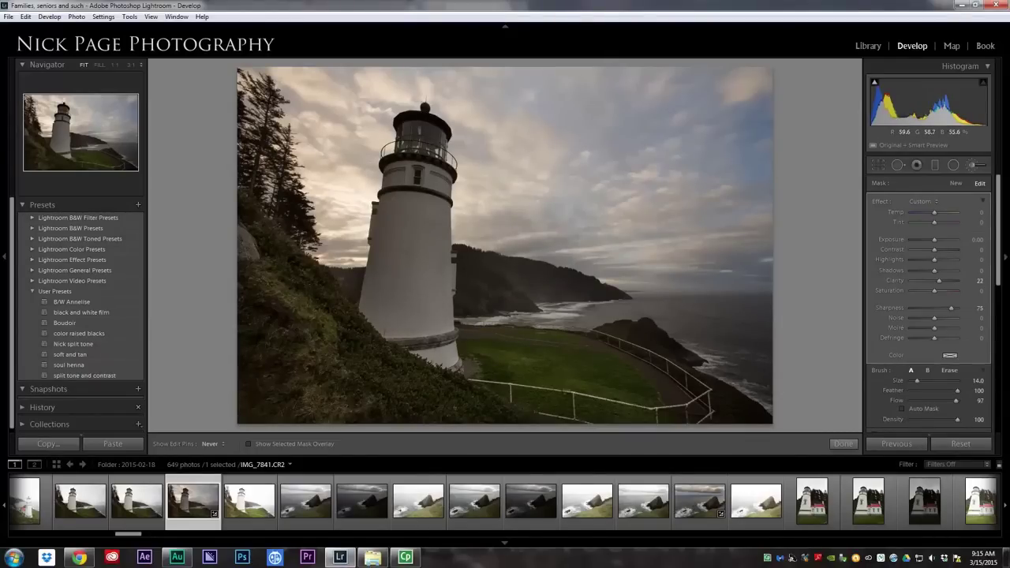
key(bracketright)
Create a new brush mask with Contrast 45, Highlights -38, Shadows 63 and Saturation 31, and paint it over the cloudy sky.
click(958, 184)
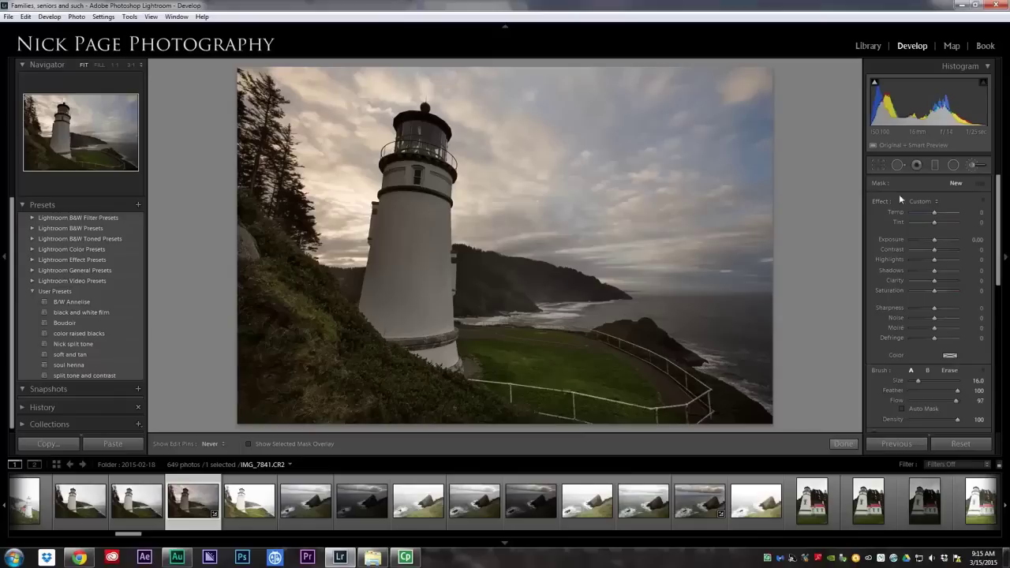
mouse_move(935, 259)
mouse_down()
mouse_move(927, 263)
mouse_move(941, 273)
mouse_move(948, 265)
mouse_up()
drag(936, 250, 945, 251)
drag(935, 291, 946, 291)
scroll(672, 153, up, 3)
key(bracketright)
key(bracketright)
key(bracketright)
drag(947, 272, 953, 275)
mouse_move(627, 166)
mouse_down()
mouse_move(661, 134)
mouse_move(701, 130)
mouse_move(710, 146)
mouse_up()
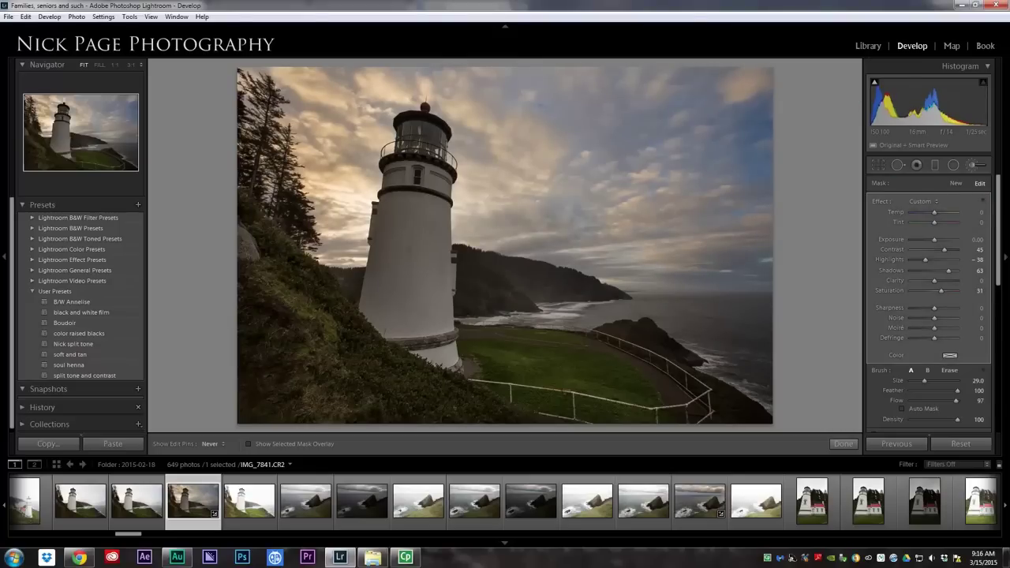
scroll(339, 201, down, 3)
key(bracketleft)
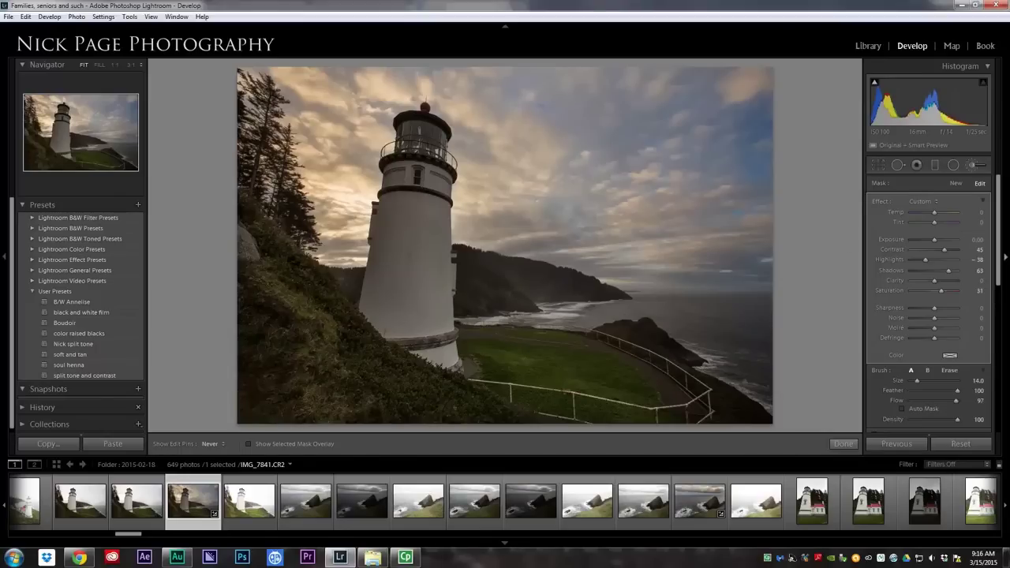
scroll(414, 268, up, 5)
scroll(505, 244, up, 4)
Create a new brush mask with Temp -10 and paint it over the blue parts of the sky.
click(955, 183)
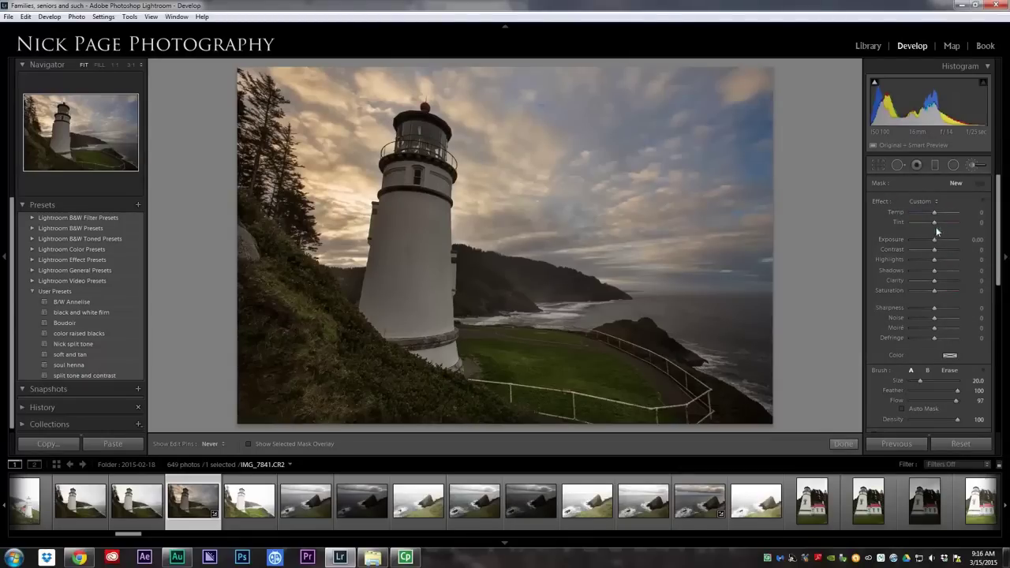
drag(937, 217, 935, 218)
drag(934, 216, 931, 216)
scroll(588, 142, down, 3)
drag(589, 142, 569, 166)
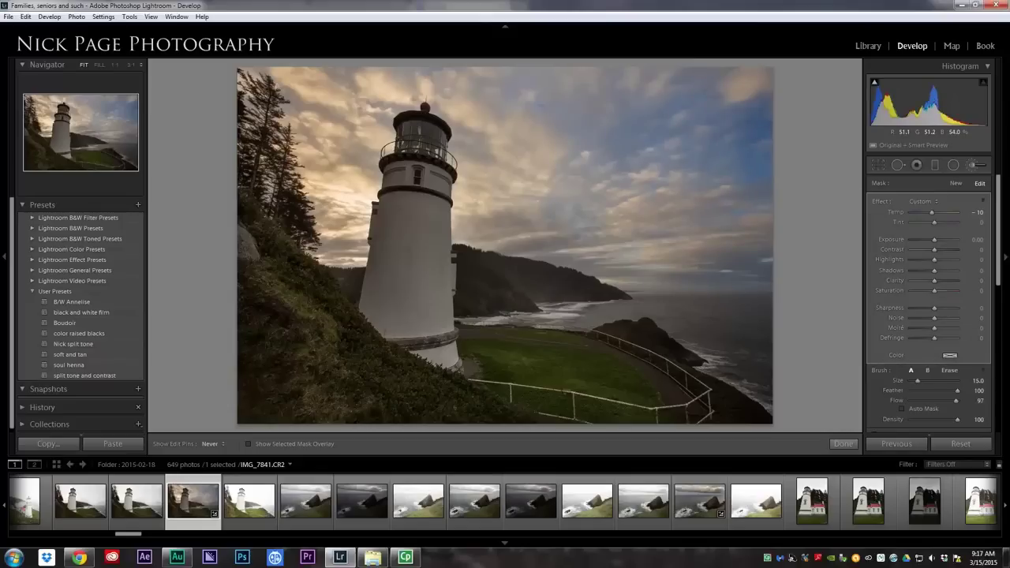
scroll(521, 90, down, 4)
key(bracketleft)
Create a new brush mask with the effect reset, Temp 15 and Tint -45, and paint it over the grass and hillside vegetation.
click(958, 185)
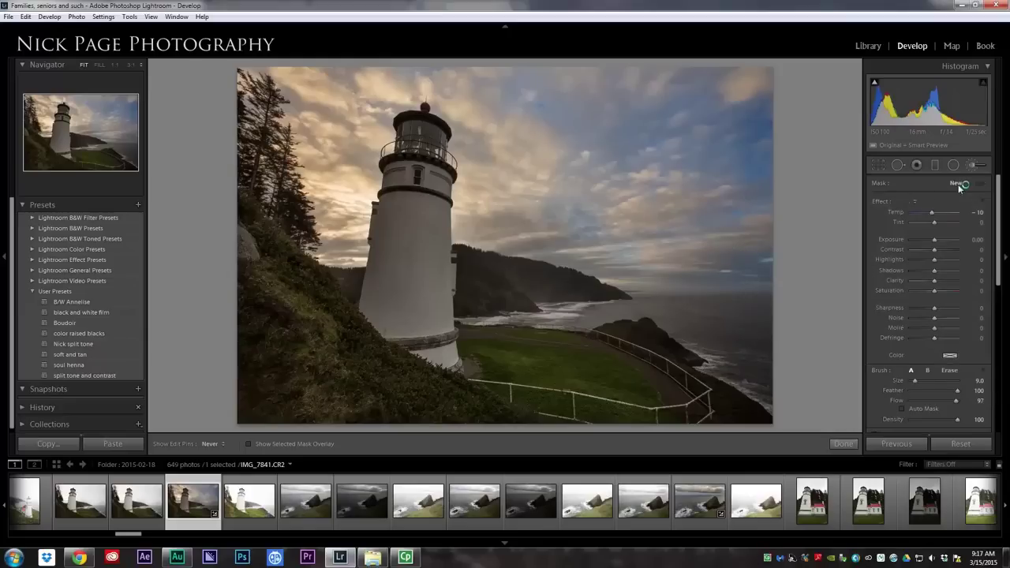
double_click(879, 200)
drag(935, 224, 926, 226)
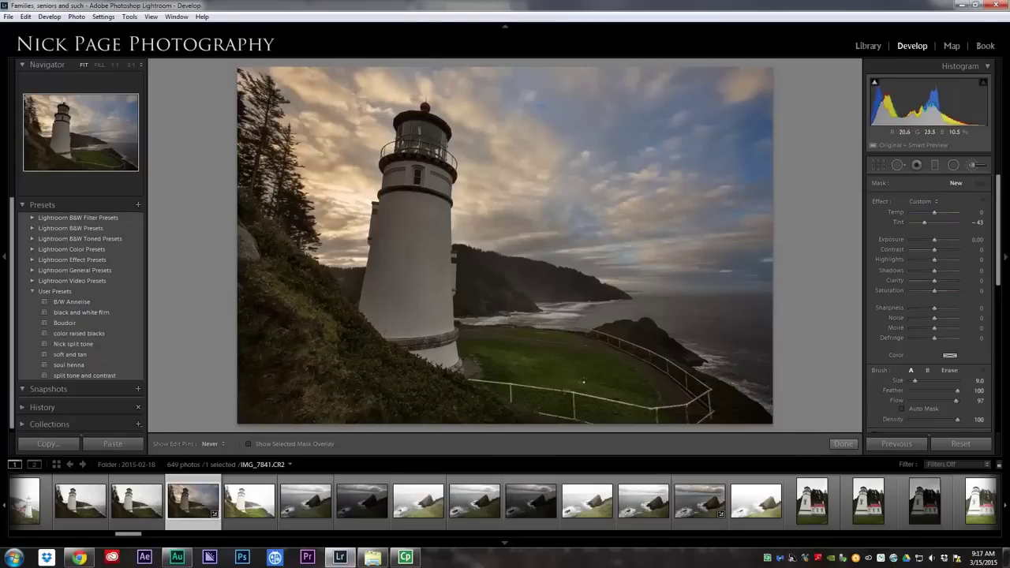
click(925, 222)
drag(935, 215, 939, 215)
scroll(308, 320, up, 2)
drag(296, 304, 316, 327)
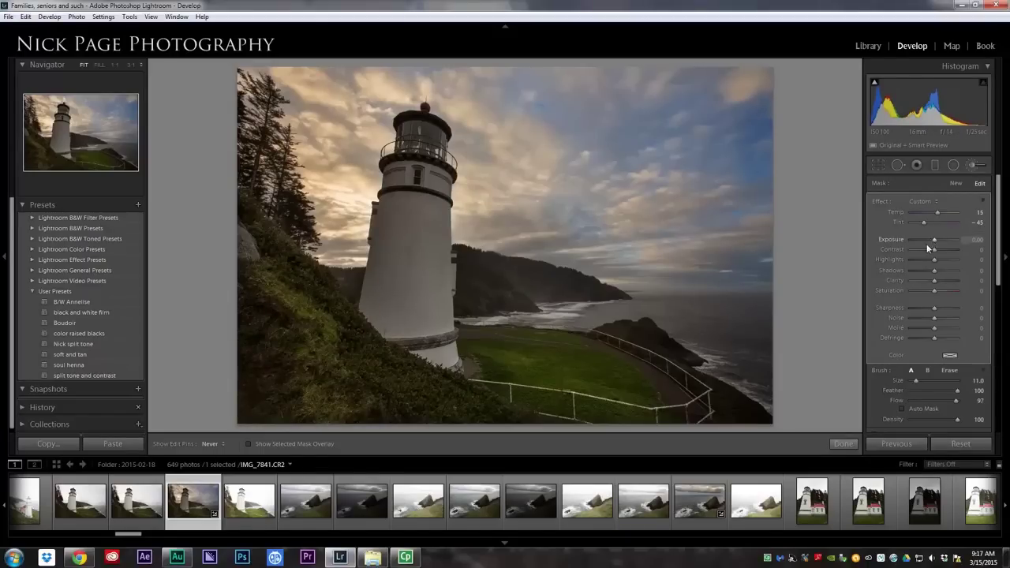
Create a new brush mask with Exposure 0.41 and Clarity 20 and paint it over the lighthouse tower.
click(956, 184)
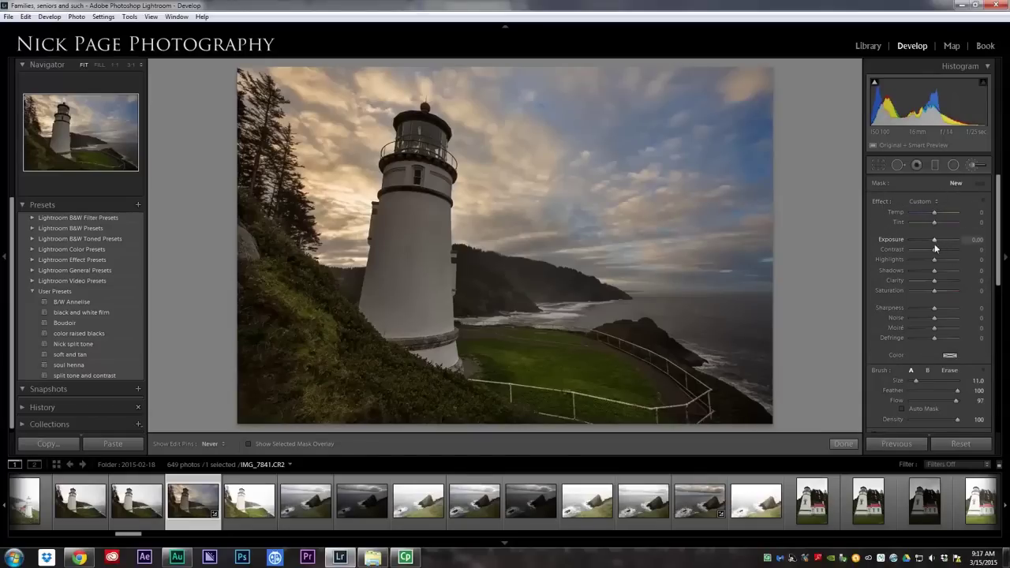
drag(936, 240, 938, 245)
drag(936, 281, 941, 284)
scroll(492, 345, up, 3)
scroll(417, 203, down, 2)
mouse_move(416, 198)
mouse_down()
mouse_move(420, 331)
mouse_move(436, 233)
mouse_move(419, 171)
mouse_up()
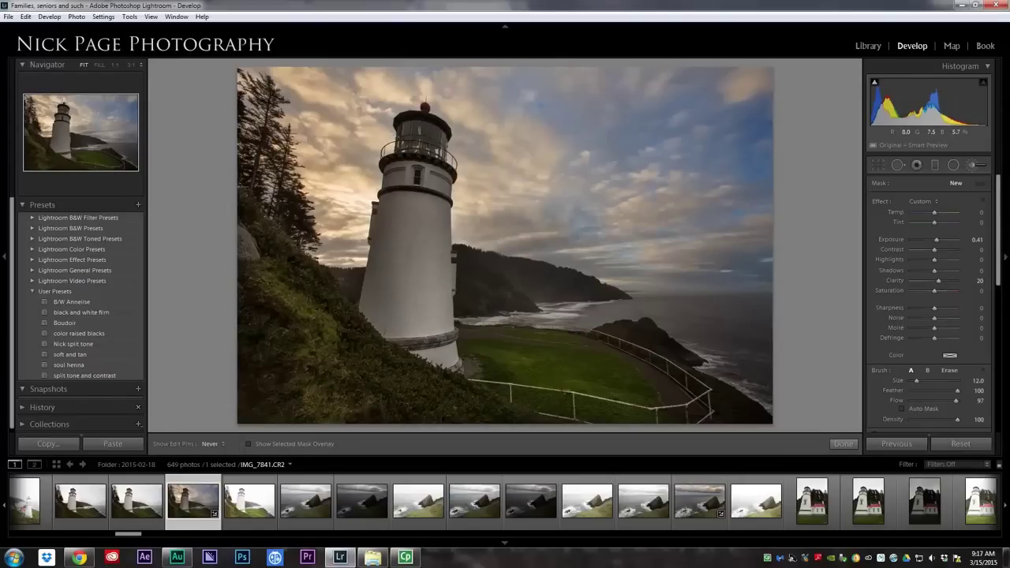
drag(439, 352, 435, 311)
scroll(435, 315, down, 3)
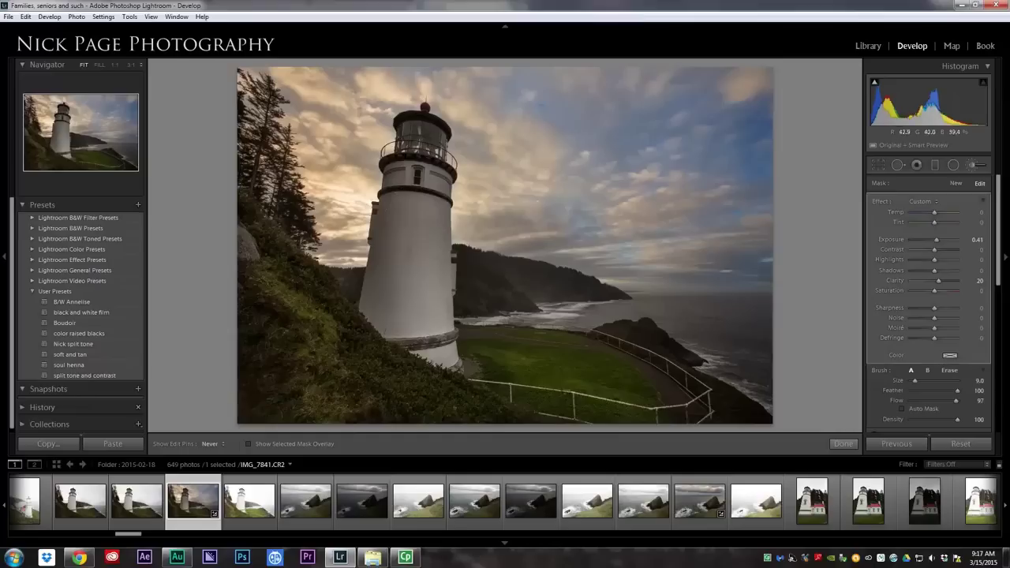
drag(445, 347, 445, 353)
Extend the brightening mask over the lawn, the hillside and the seaward edge of the lighthouse.
drag(514, 362, 561, 363)
scroll(265, 272, up, 5)
drag(262, 270, 394, 385)
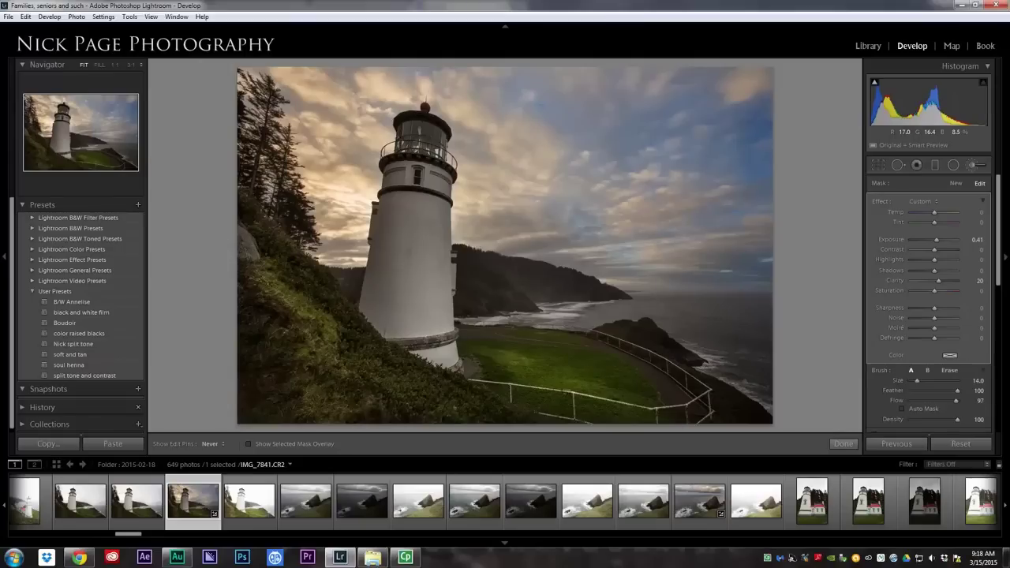
scroll(319, 340, down, 4)
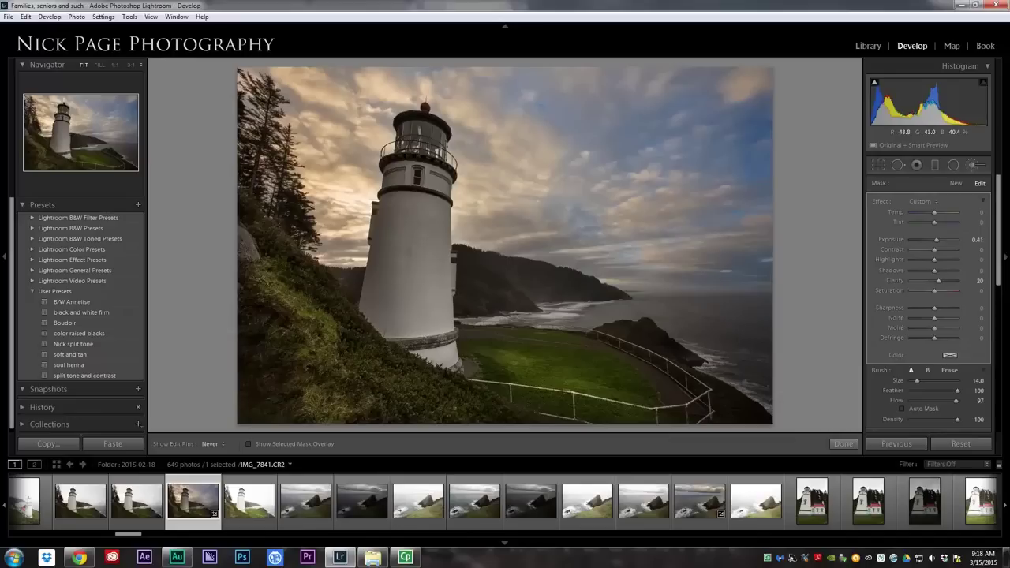
drag(463, 213, 456, 123)
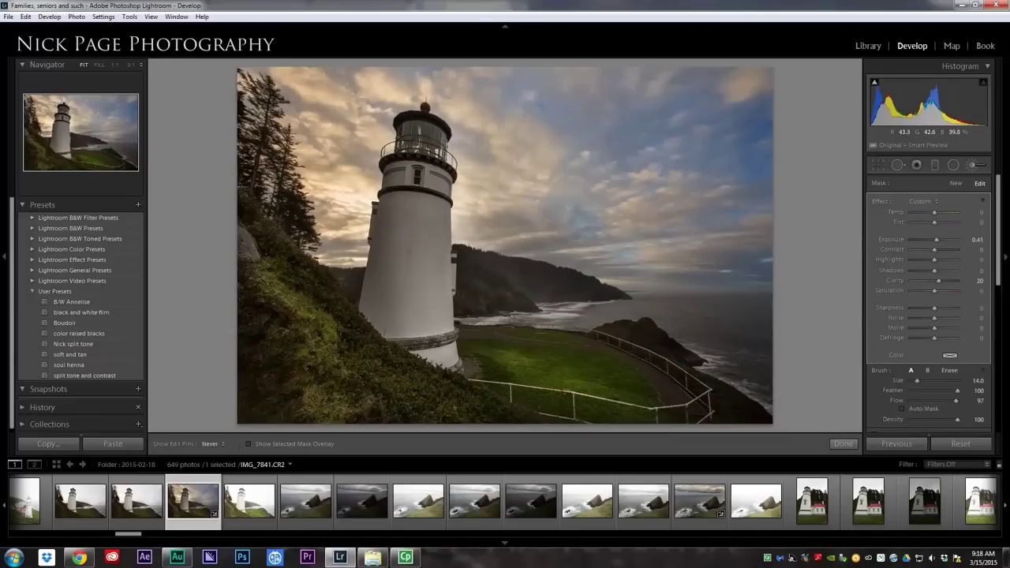
Show the edit pins and inspect the area covered by the lighthouse brush mask.
key(h)
mouse_move(419, 192)
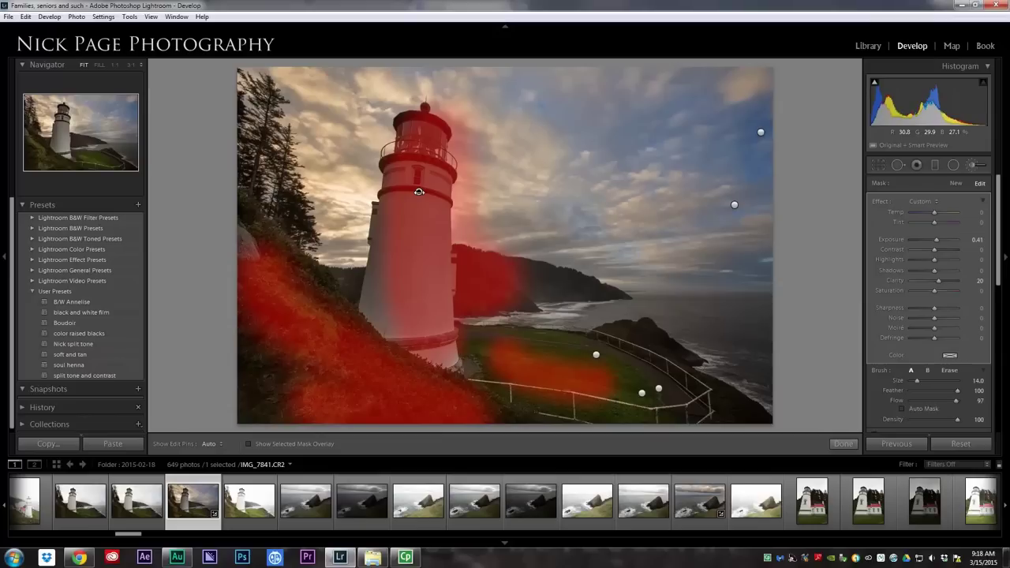
click(419, 191)
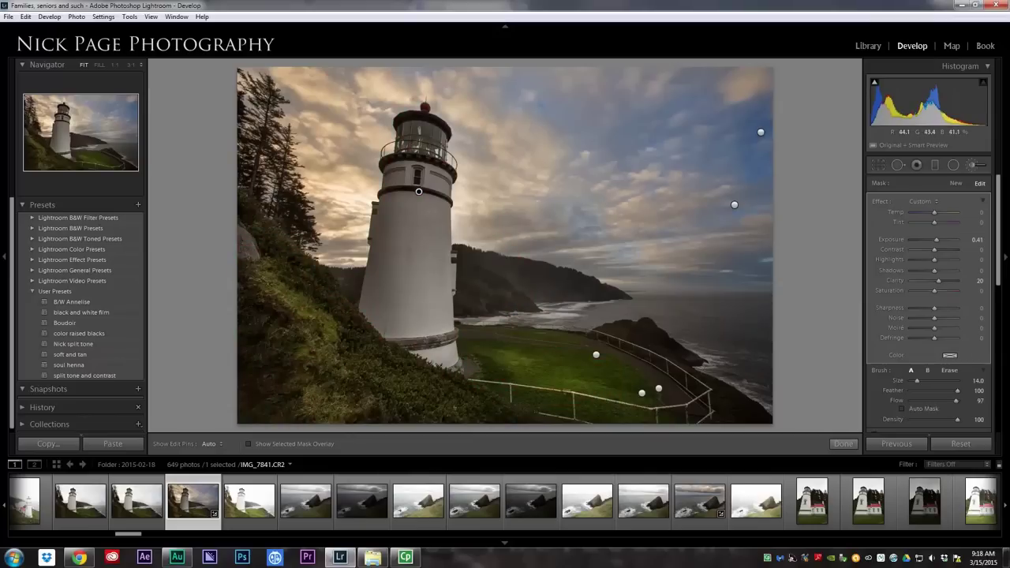
Inspect the lighthouse mask's coverage and set the painting brush's Flow to 100.
mouse_move(418, 192)
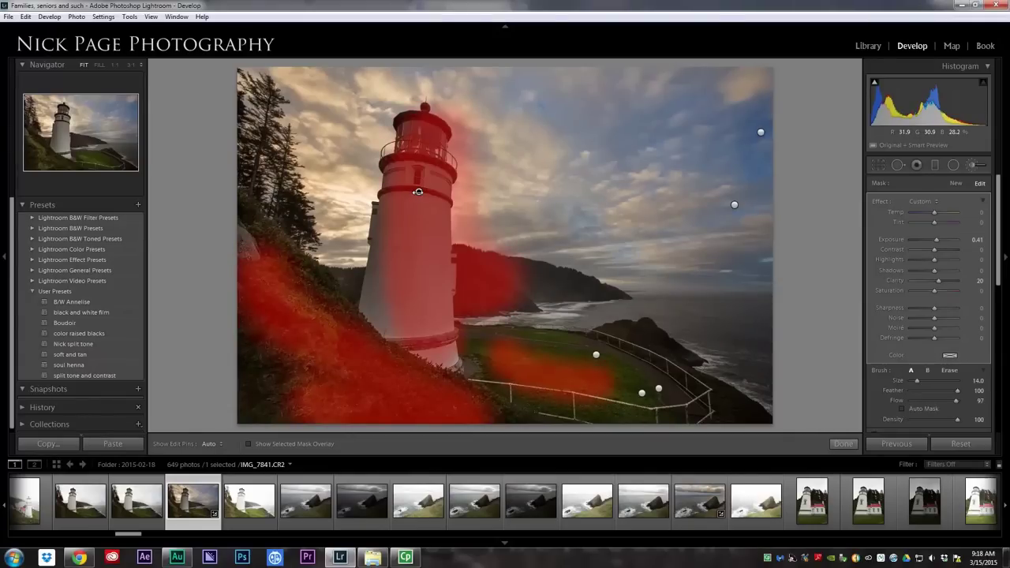
key(alt)
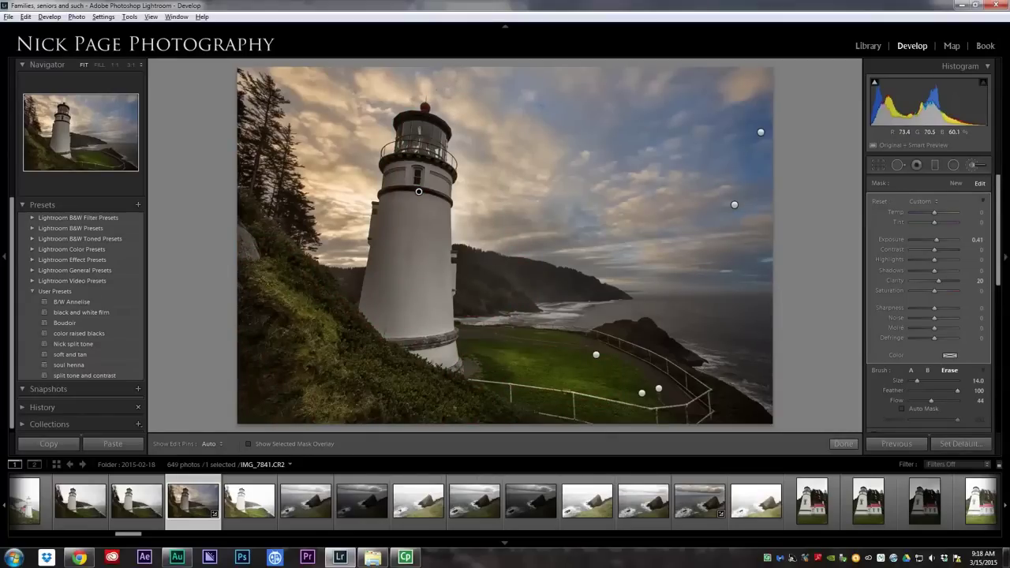
key(h)
key(h)
drag(934, 403, 936, 410)
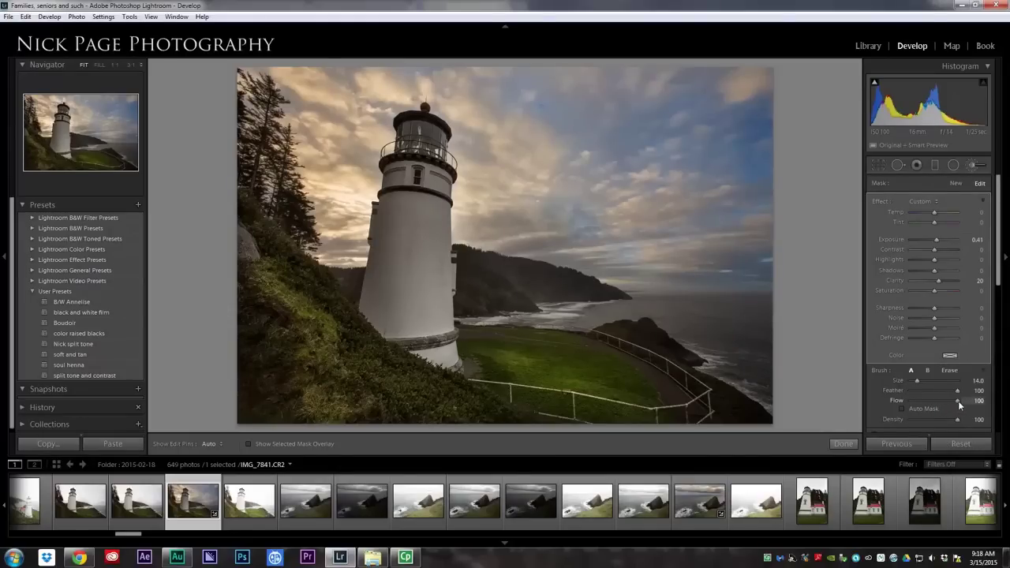
Set the eraser's Flow to 100 and erase the lighthouse mask's overspill from the sky along the tower's seaward side.
key(alt)
key(h)
key(h)
key(h)
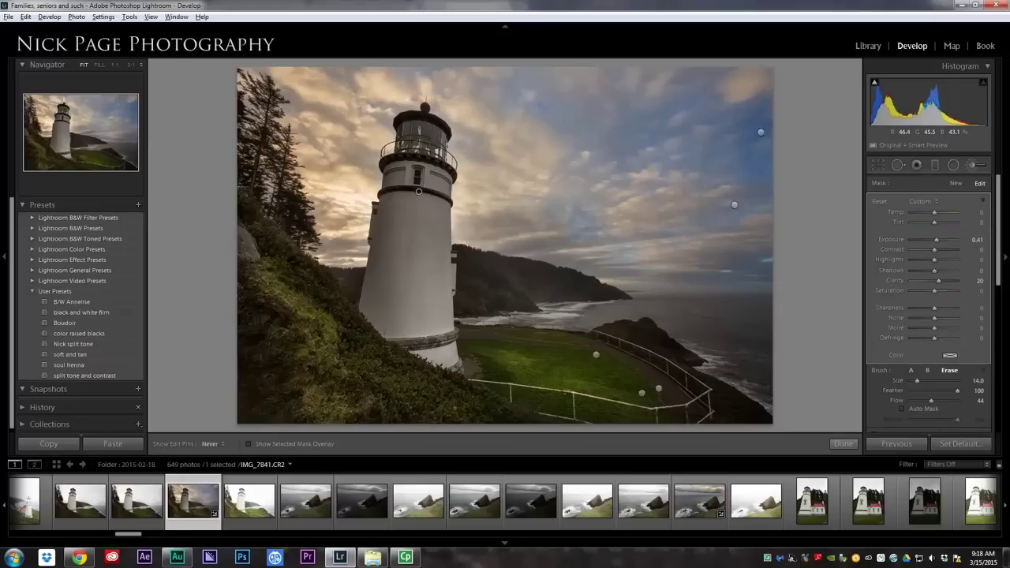
key(h)
key(alt)
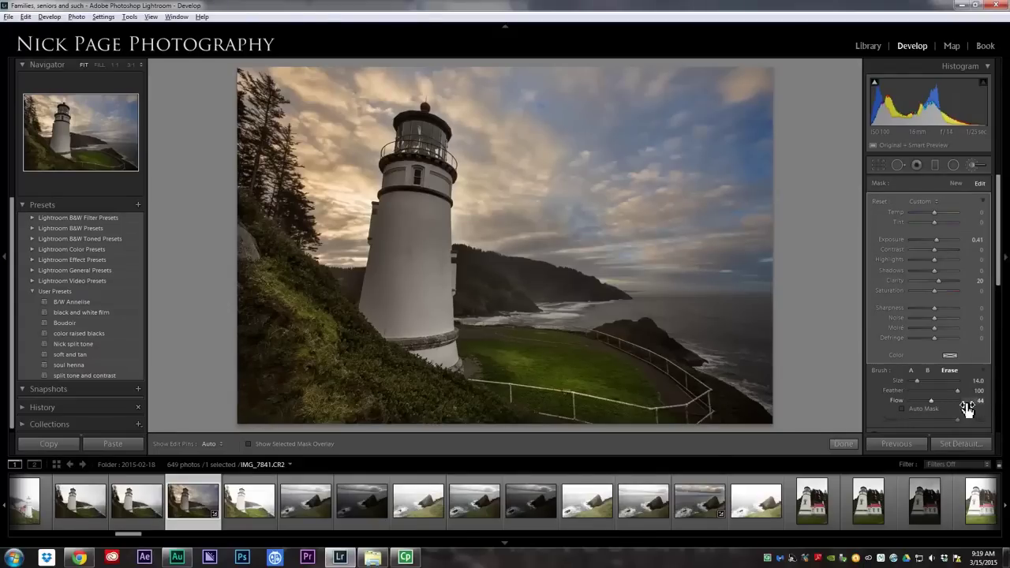
click(967, 407)
drag(933, 401, 966, 400)
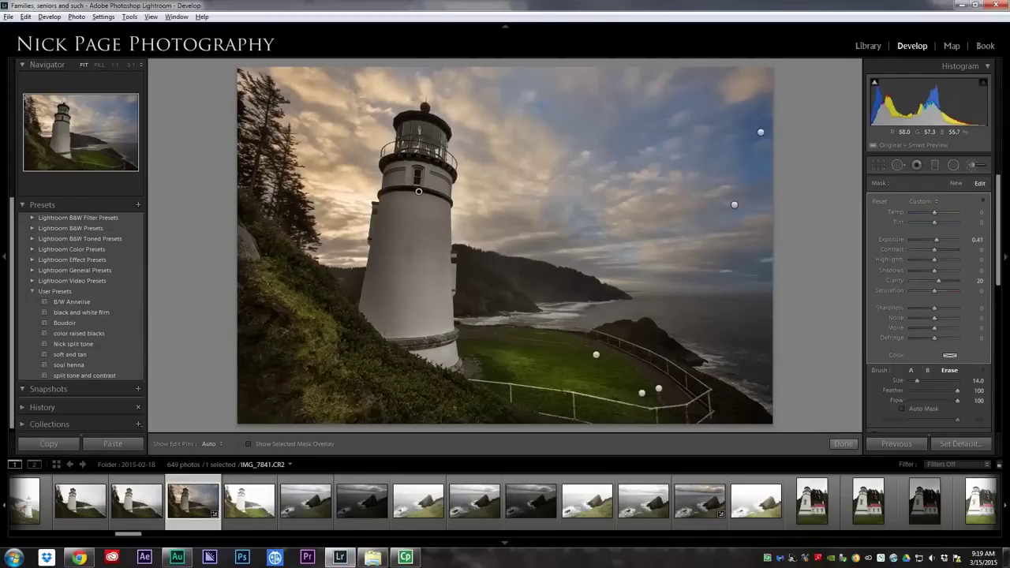
drag(464, 147, 460, 197)
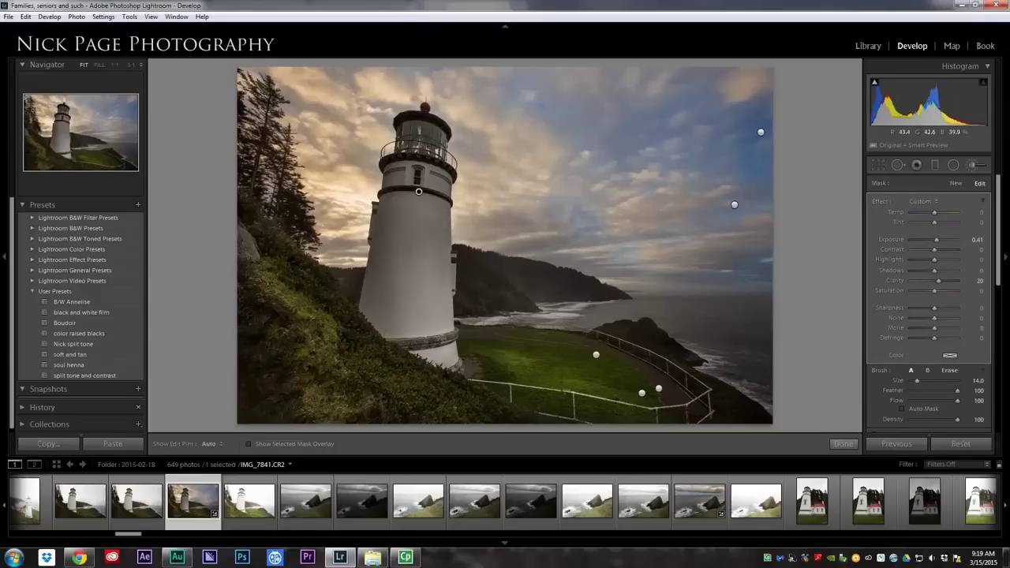
key(h)
key(h)
Start a new brush mask with Exposure 0.87, Shadows 22 and Saturation -29, and enlarge the brush to 18.
click(956, 183)
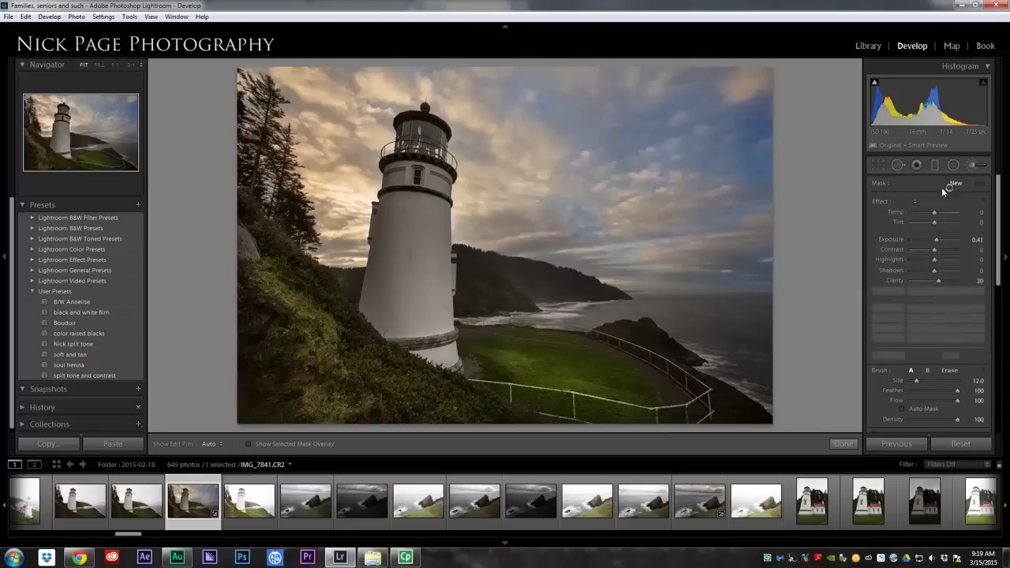
drag(940, 245, 928, 292)
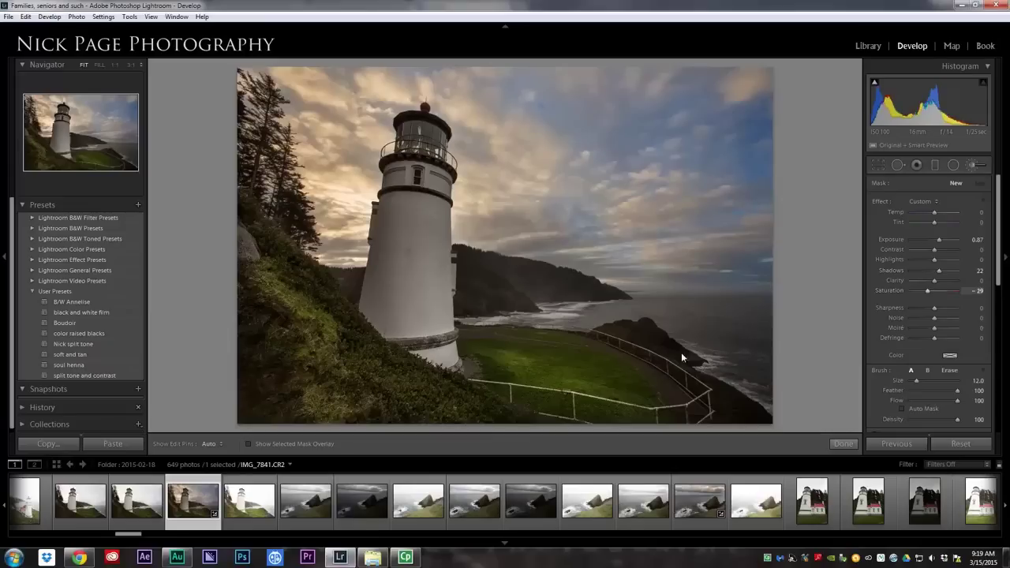
scroll(545, 352, up, 5)
scroll(538, 351, up, 1)
Reset the new mask's effect, set Exposure 0.69, Clarity 22 and Saturation 17, and paint over the lawn and hillside.
double_click(883, 202)
drag(935, 239, 942, 241)
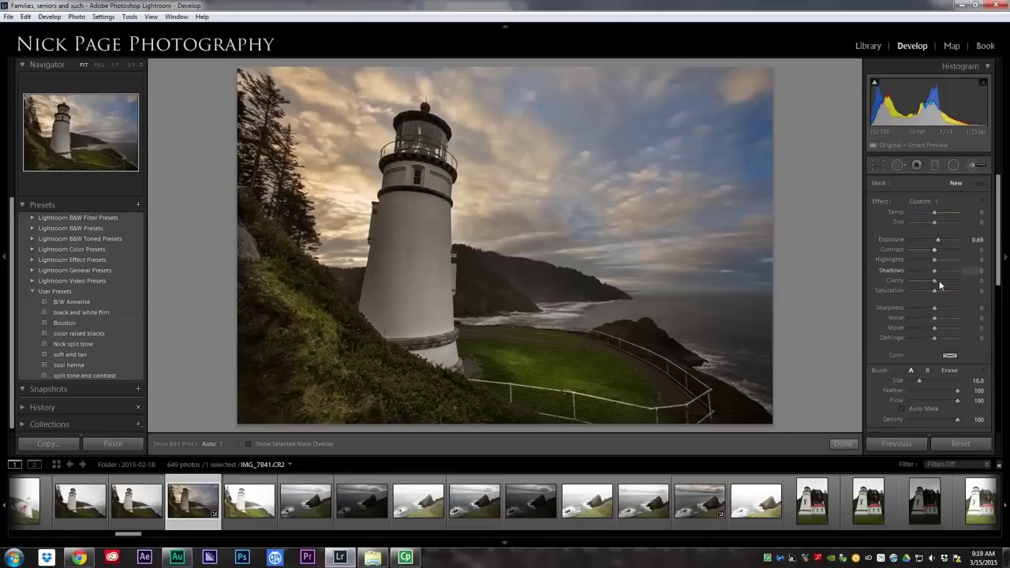
drag(936, 282, 941, 292)
scroll(479, 344, up, 1)
mouse_move(539, 387)
mouse_down()
mouse_move(283, 330)
mouse_move(457, 375)
mouse_move(684, 401)
mouse_up()
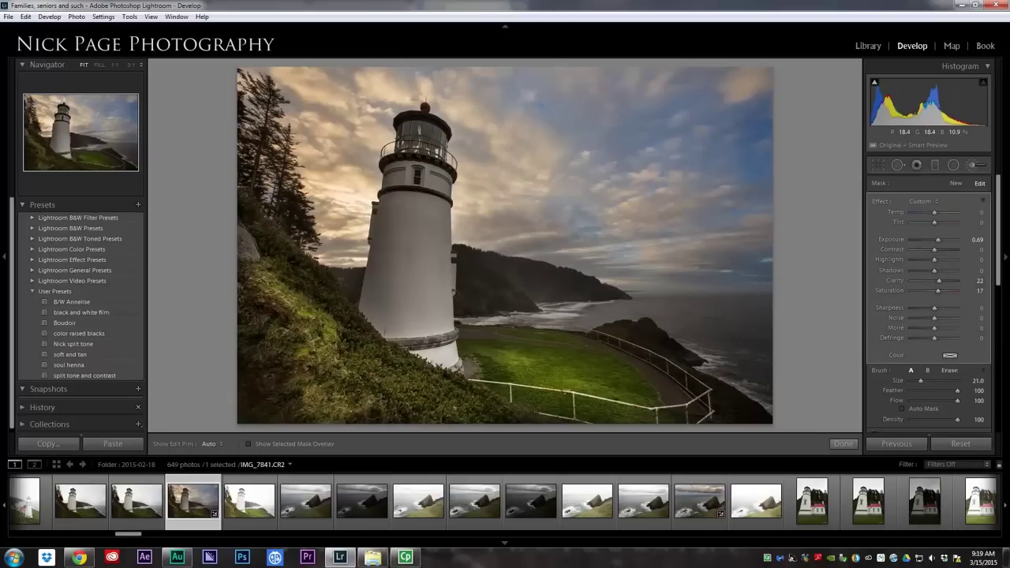
Reduce the brush to size 16 and extend the mask over the shoreline surf and the lawn's far edge.
scroll(648, 395, down, 3)
mouse_move(487, 321)
mouse_down()
mouse_move(519, 303)
mouse_move(545, 310)
mouse_up()
key(h)
key(h)
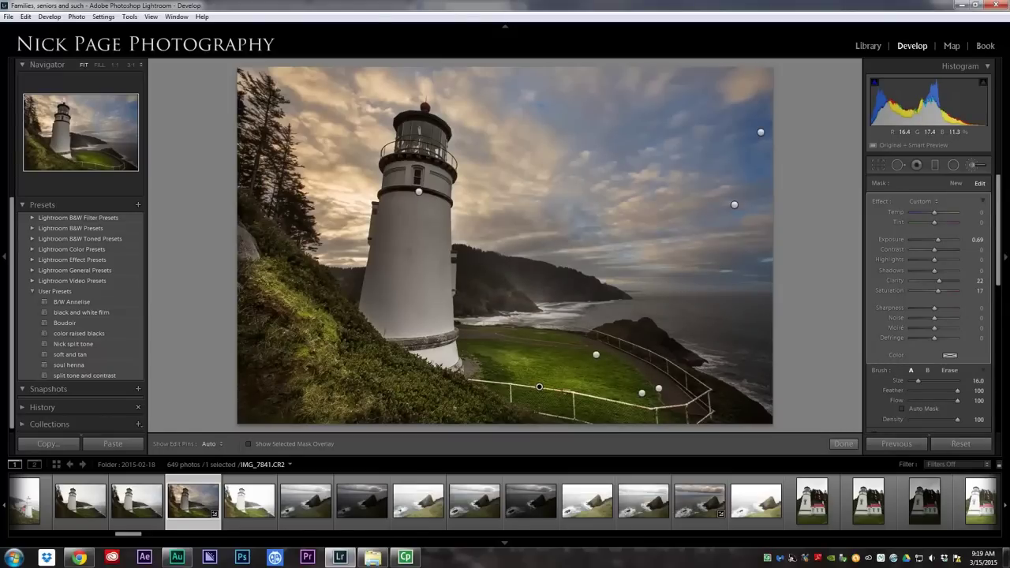
key(h)
drag(590, 336, 606, 342)
Paint the same mask over the lighthouse tower and lower its Exposure to 0.29.
drag(396, 334, 426, 153)
key(bracketright)
key(bracketright)
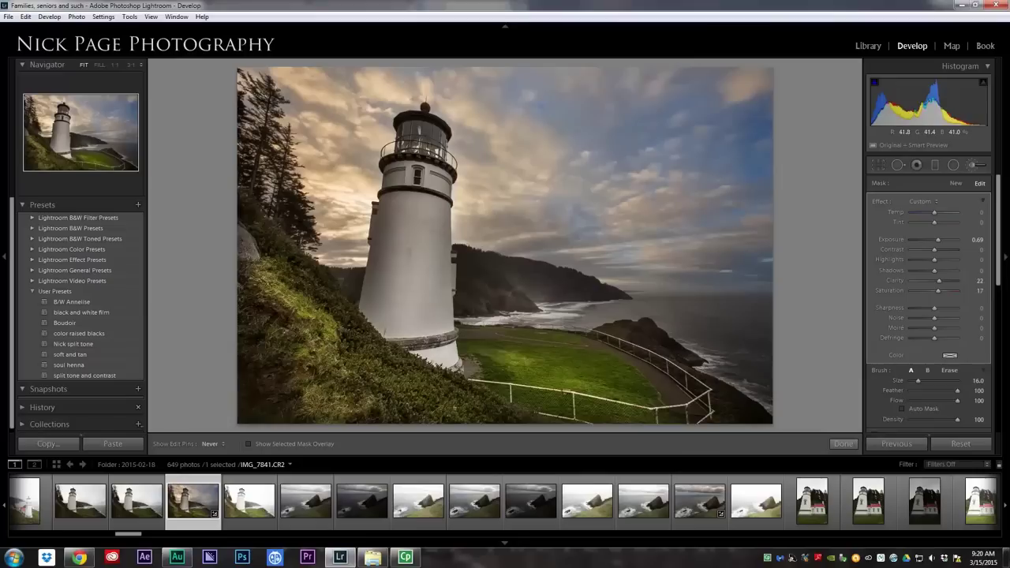
mouse_move(423, 318)
mouse_down()
mouse_move(387, 270)
mouse_move(393, 206)
mouse_move(440, 289)
mouse_move(439, 325)
mouse_up()
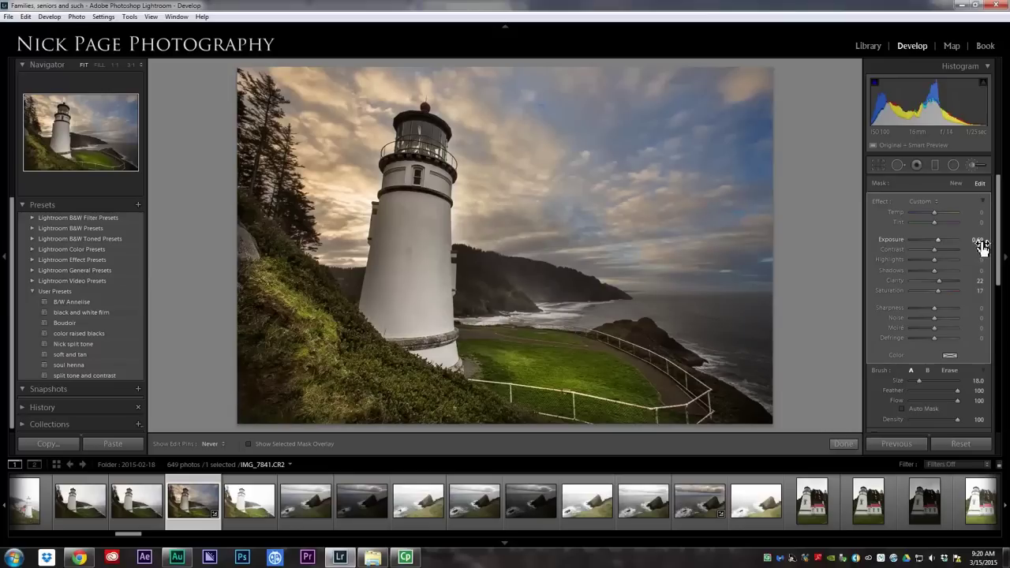
key(Down)
key(Down)
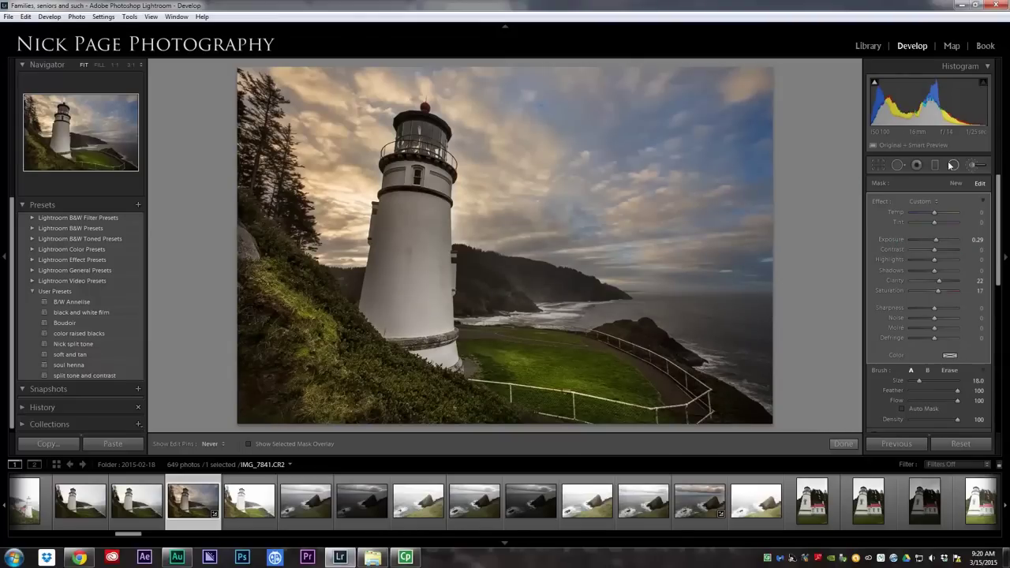
Create a new mask with Temp 24, Tint 17, Exposure 0.23, Shadows 84 and Clarity -43, and paint the sky left of the lighthouse.
double_click(878, 202)
drag(934, 214, 939, 214)
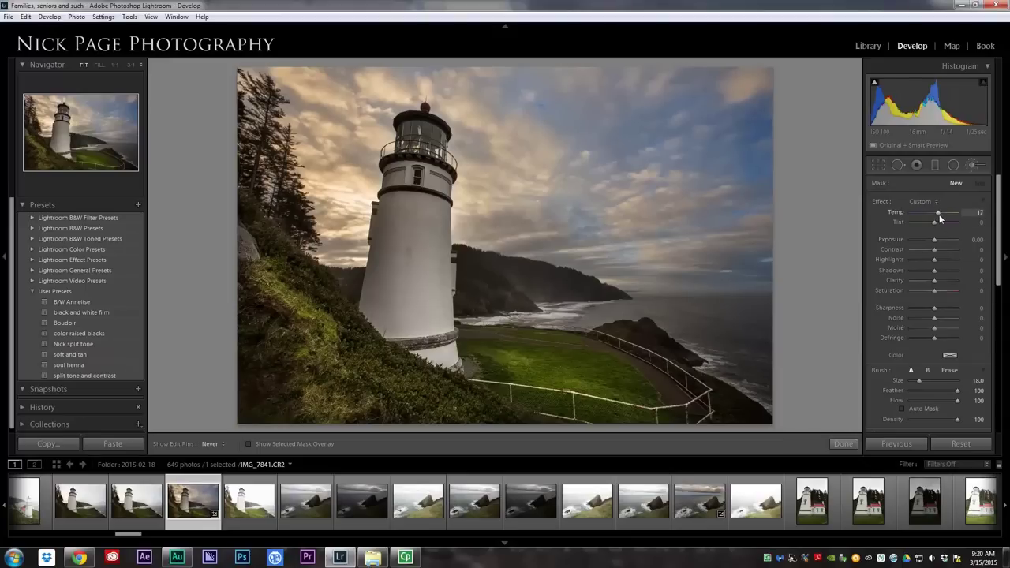
mouse_move(940, 214)
mouse_down()
mouse_move(943, 271)
mouse_move(952, 273)
mouse_move(922, 285)
mouse_up()
scroll(263, 141, up, 3)
key(bracketright)
drag(322, 207, 330, 180)
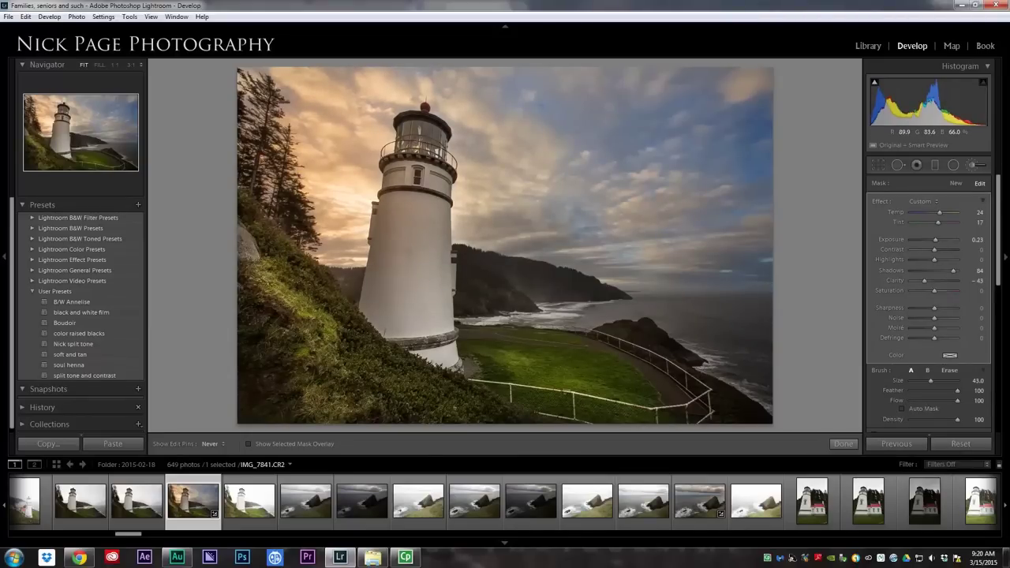
Extend the warm glow mask over the treetops and the adjacent sky corner, keeping Shadows at 84.
scroll(277, 95, down, 1)
drag(276, 89, 262, 80)
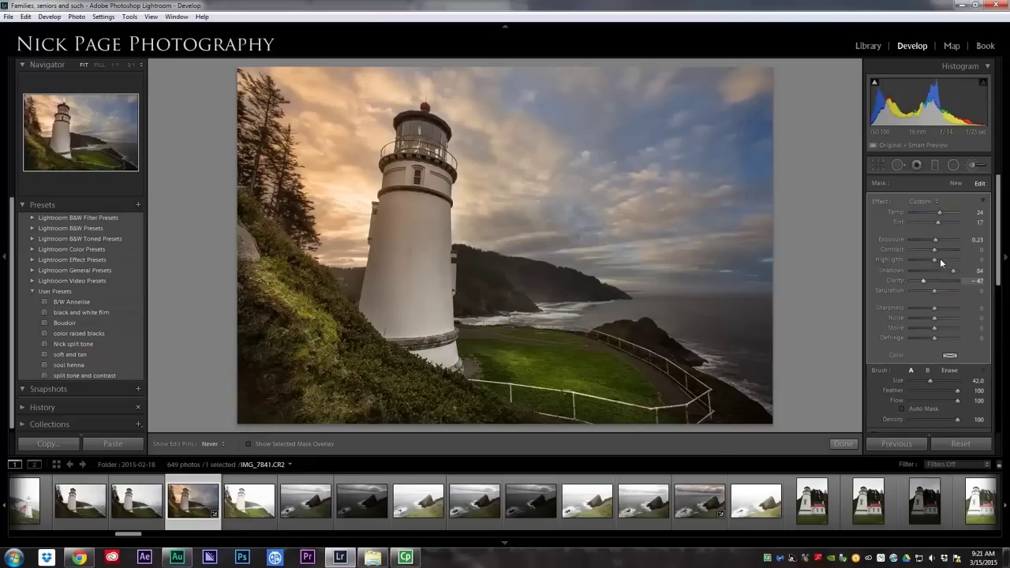
drag(952, 271, 957, 273)
scroll(505, 246, down, 1)
Create a new mask with Exposure 0.32, Contrast -20, Shadows 22 and Clarity -38, paint the distant headland, and close the brush.
click(956, 183)
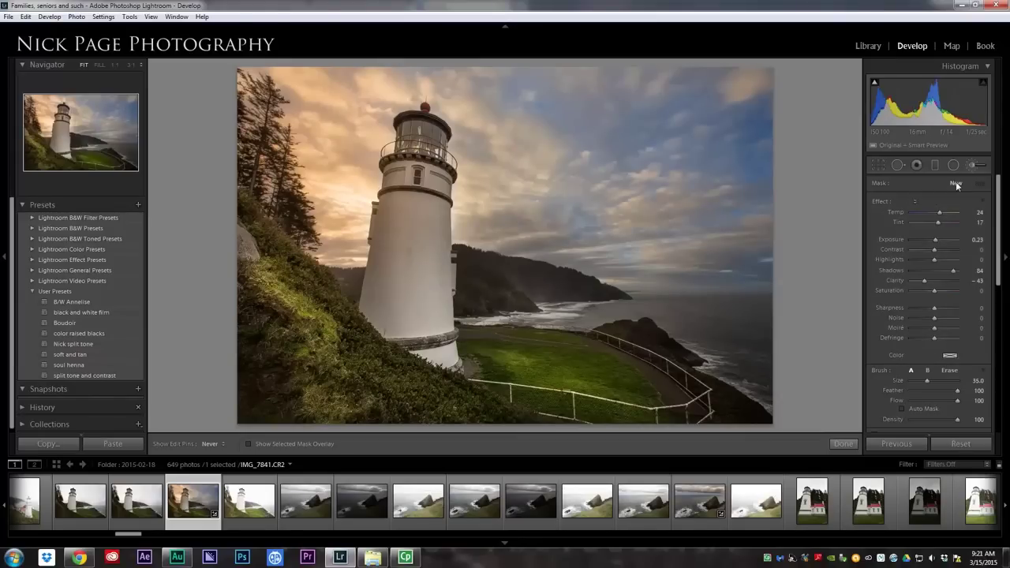
double_click(883, 201)
drag(934, 280, 942, 270)
drag(934, 250, 937, 240)
key([)
key([)
scroll(496, 281, down, 3)
drag(497, 281, 604, 292)
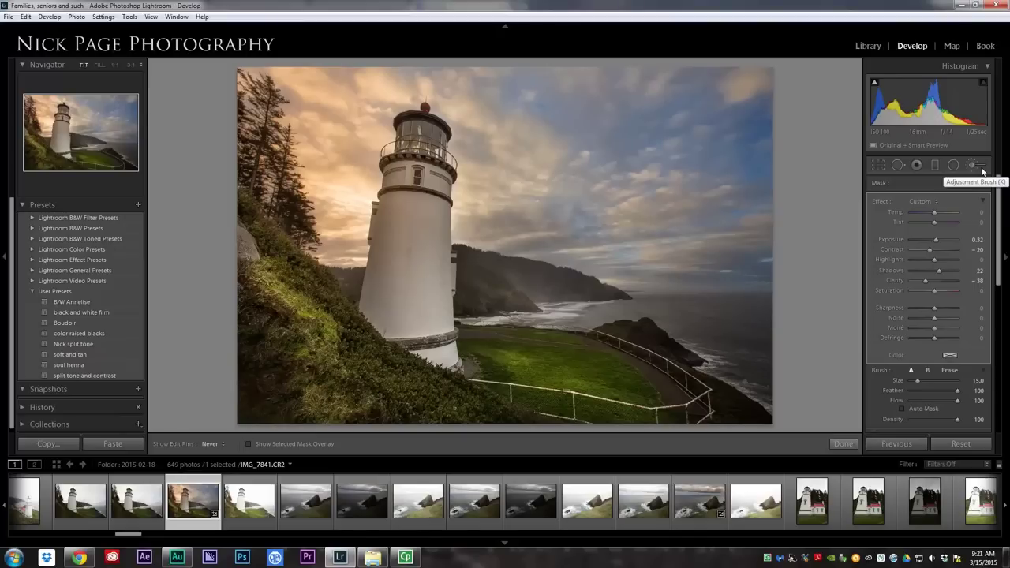
click(983, 171)
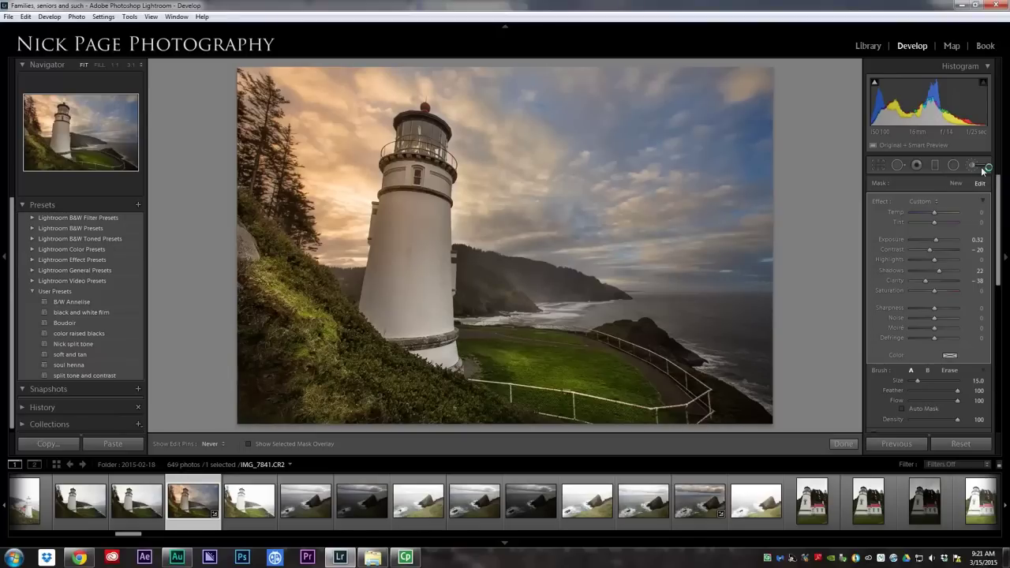
click(983, 171)
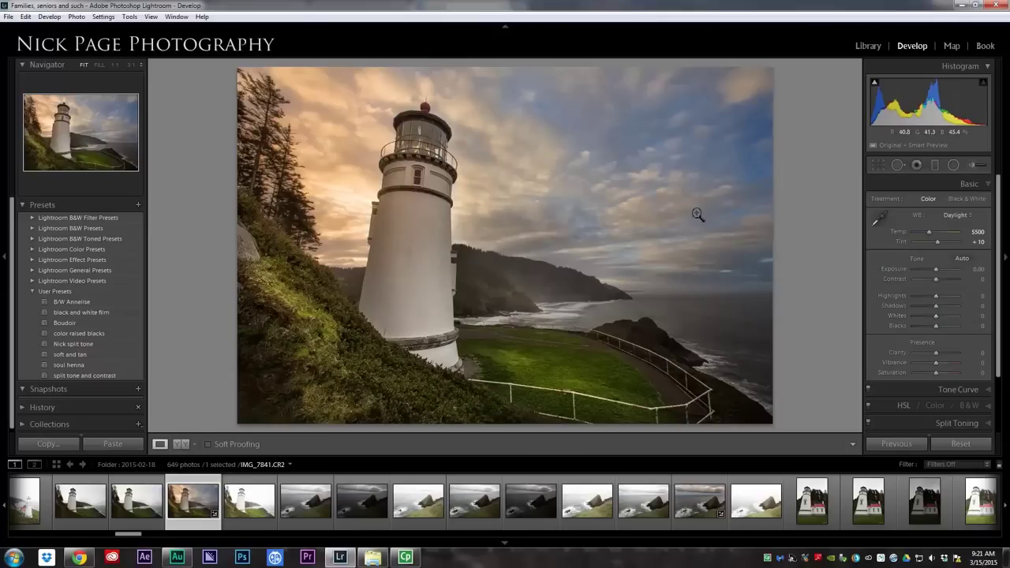
Create a new brush mask with only Contrast 36, paint it across the sky with a size 77.6 brush, and close the brush.
click(977, 165)
double_click(884, 205)
drag(935, 250, 943, 248)
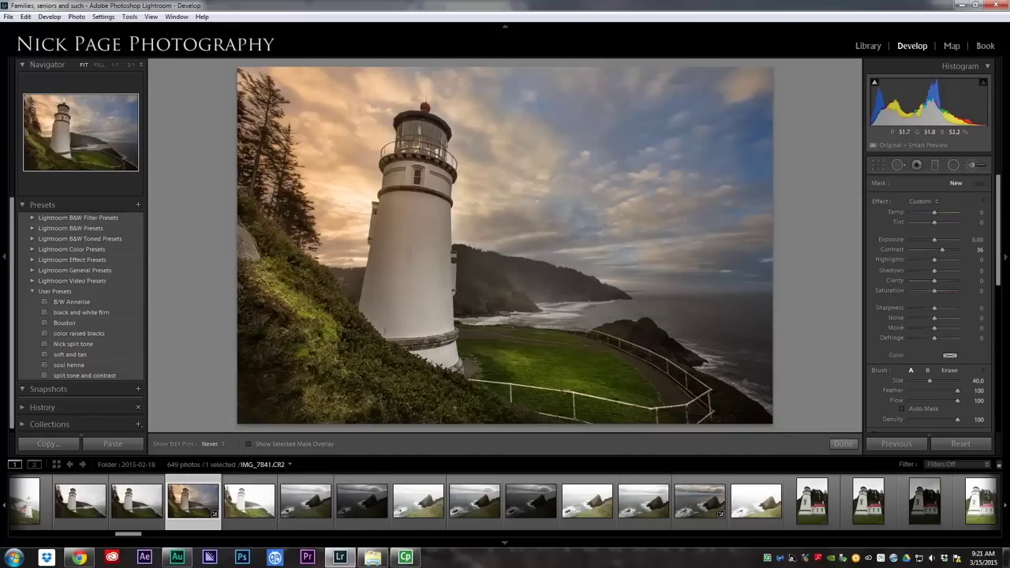
drag(930, 380, 947, 383)
drag(655, 150, 552, 231)
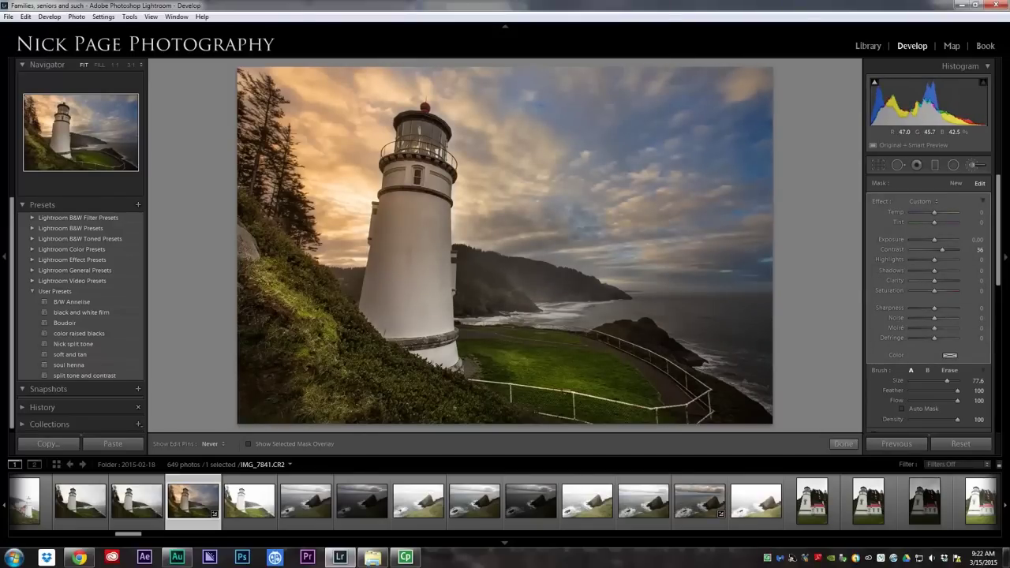
click(975, 166)
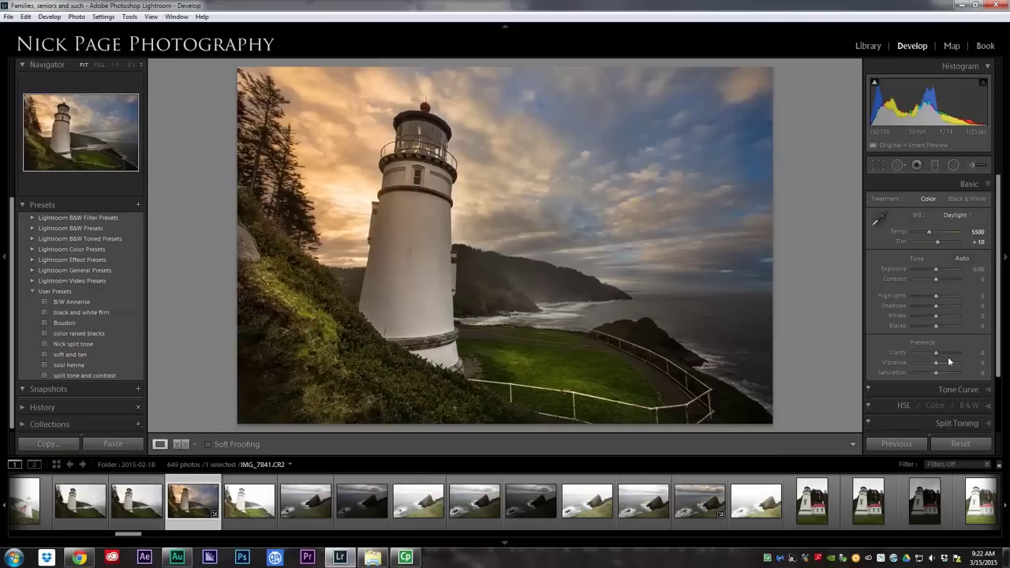
Compare the edit with the original photo by resetting all adjustments and undoing the reset.
click(967, 447)
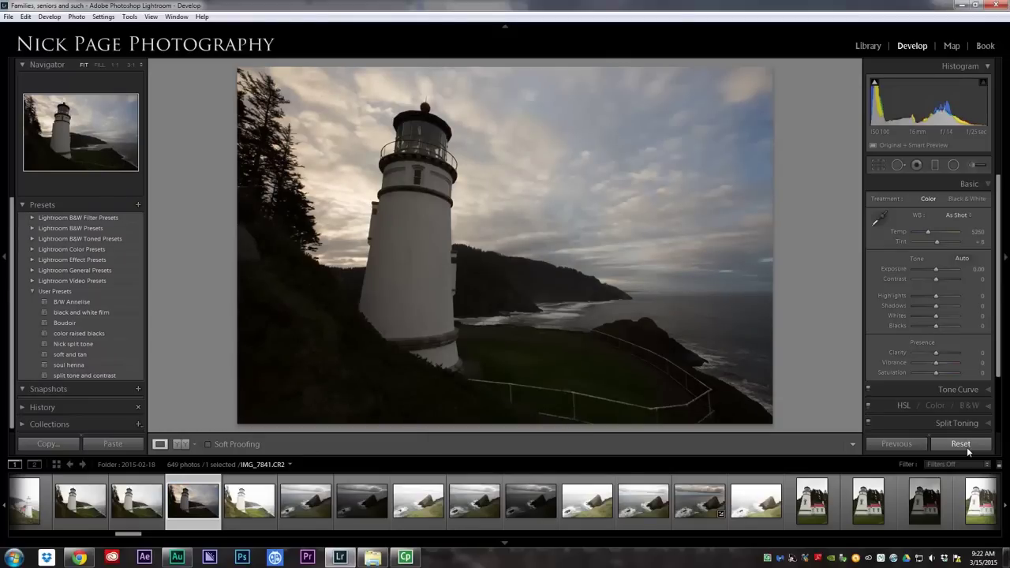
key(ctrl+z)
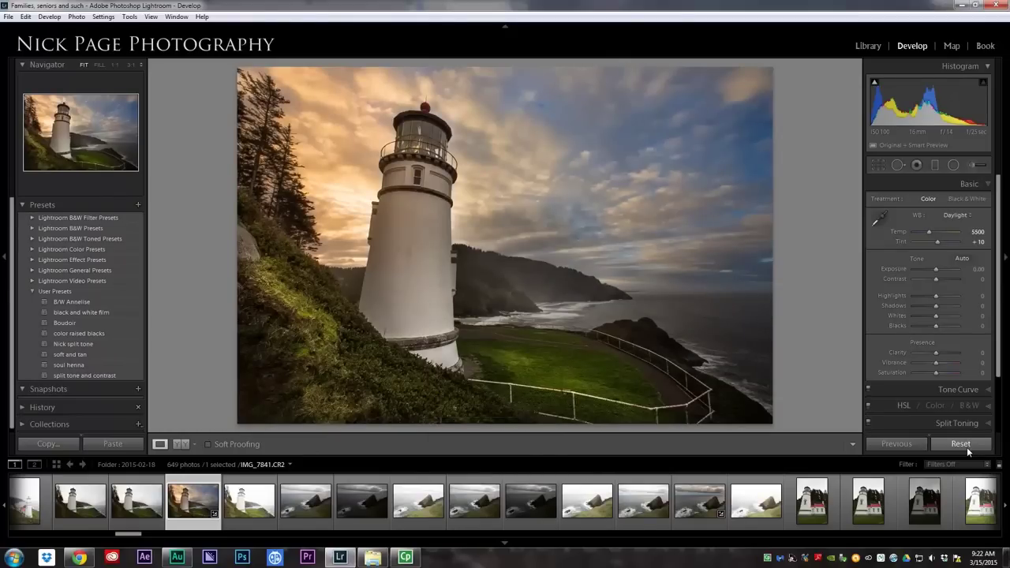